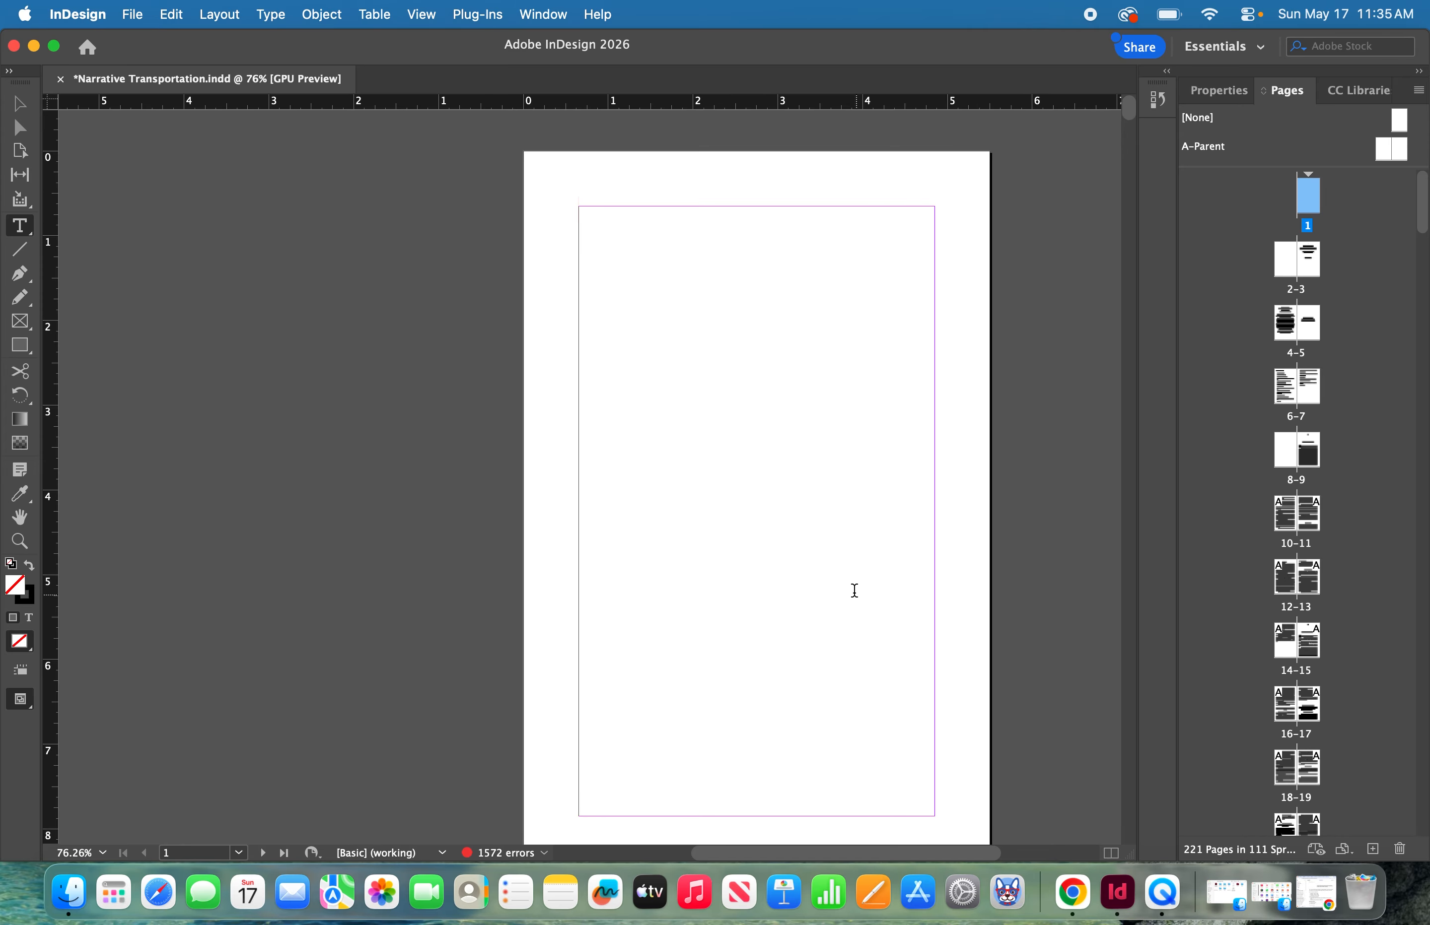
# Look through the book's front matter, from the blank first page to the opening page of the first chapter.
pyautogui.scroll(-5, 946, 537)
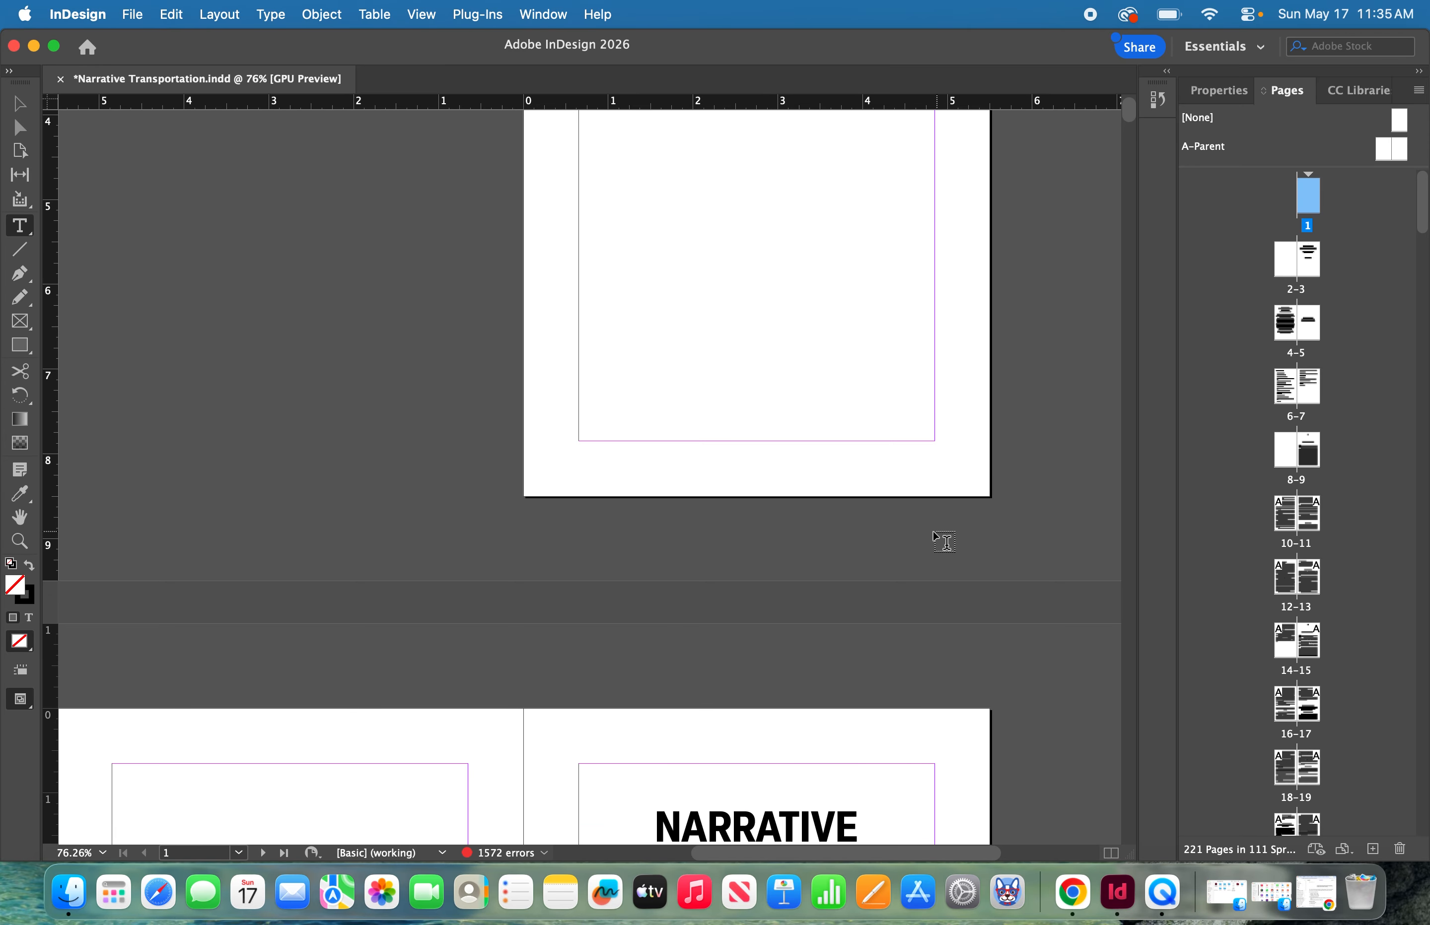
pyautogui.scroll(-8, 930, 545)
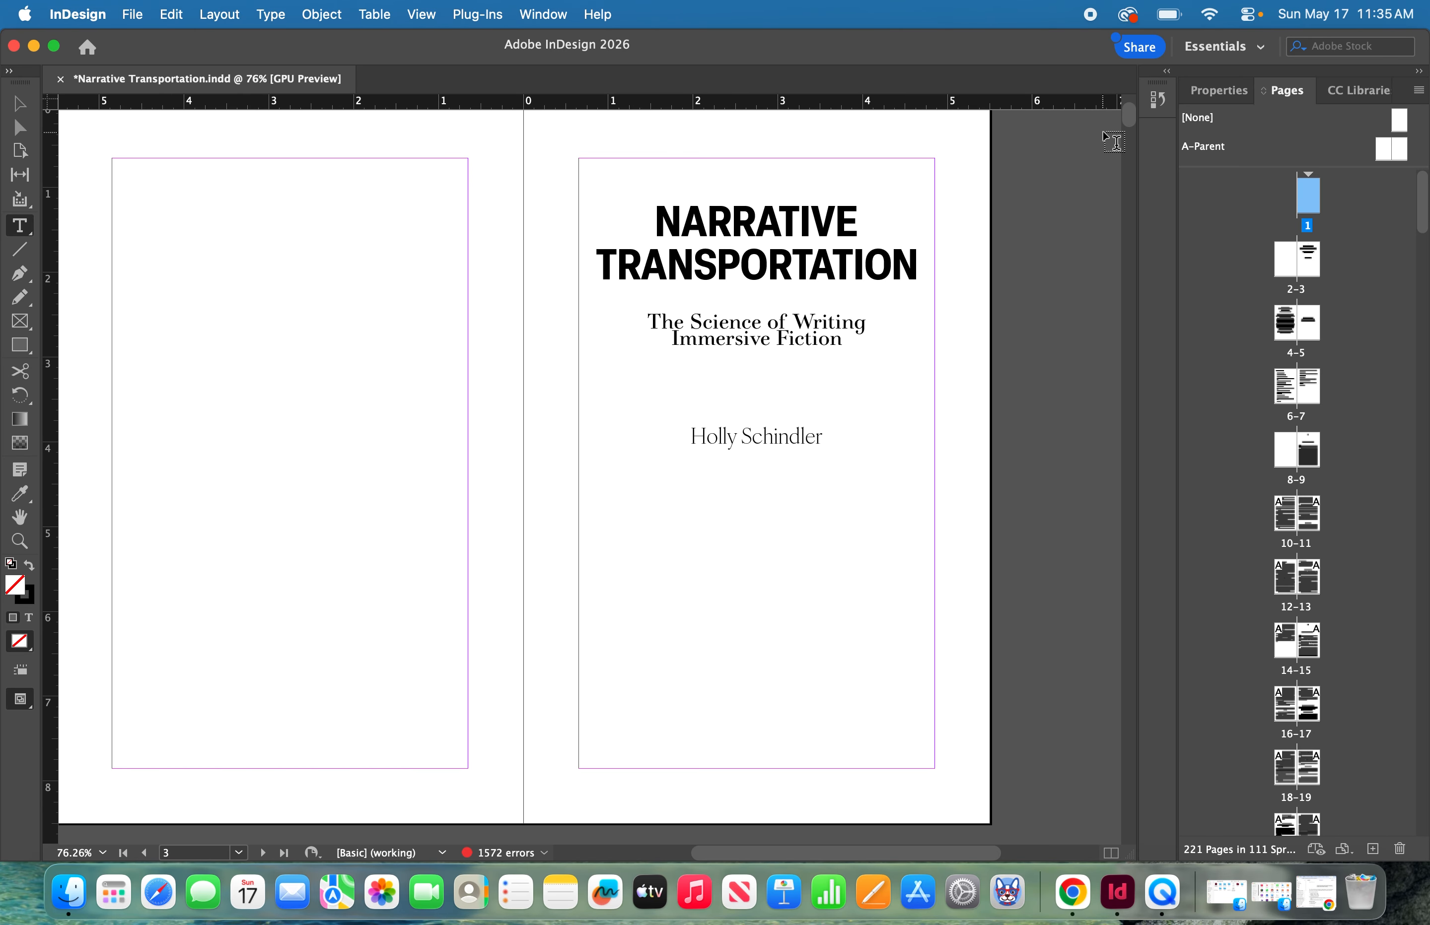
pyautogui.scroll(2, 1129, 123)
pyautogui.scroll(10, 1129, 123)
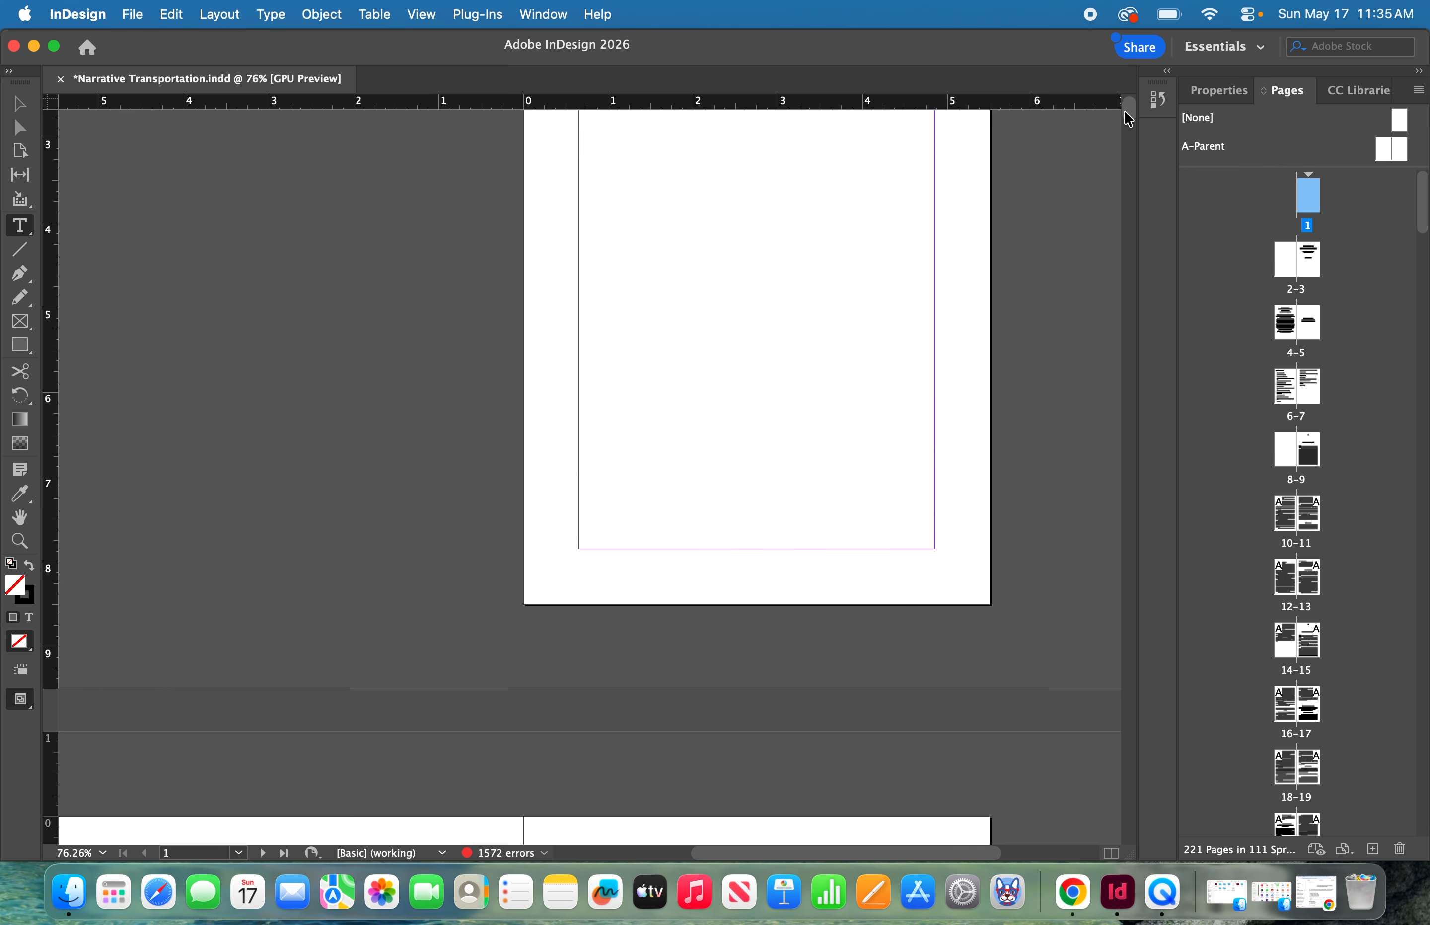
pyautogui.scroll(-12, 1128, 123)
pyautogui.scroll(-15, 1128, 125)
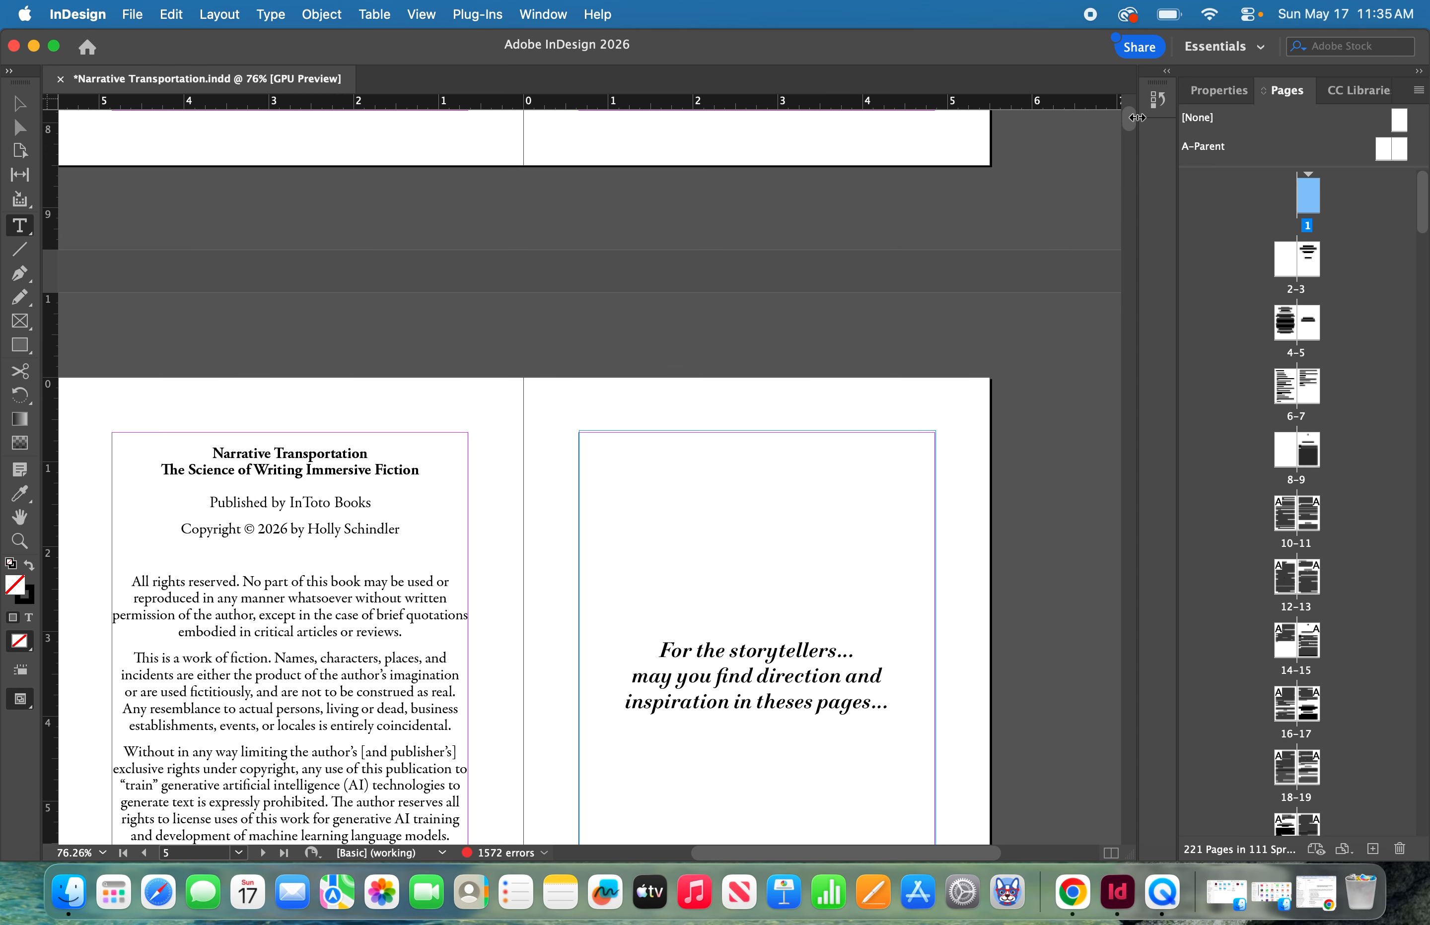
pyautogui.scroll(20, 1129, 124)
pyautogui.scroll(-15, 1132, 123)
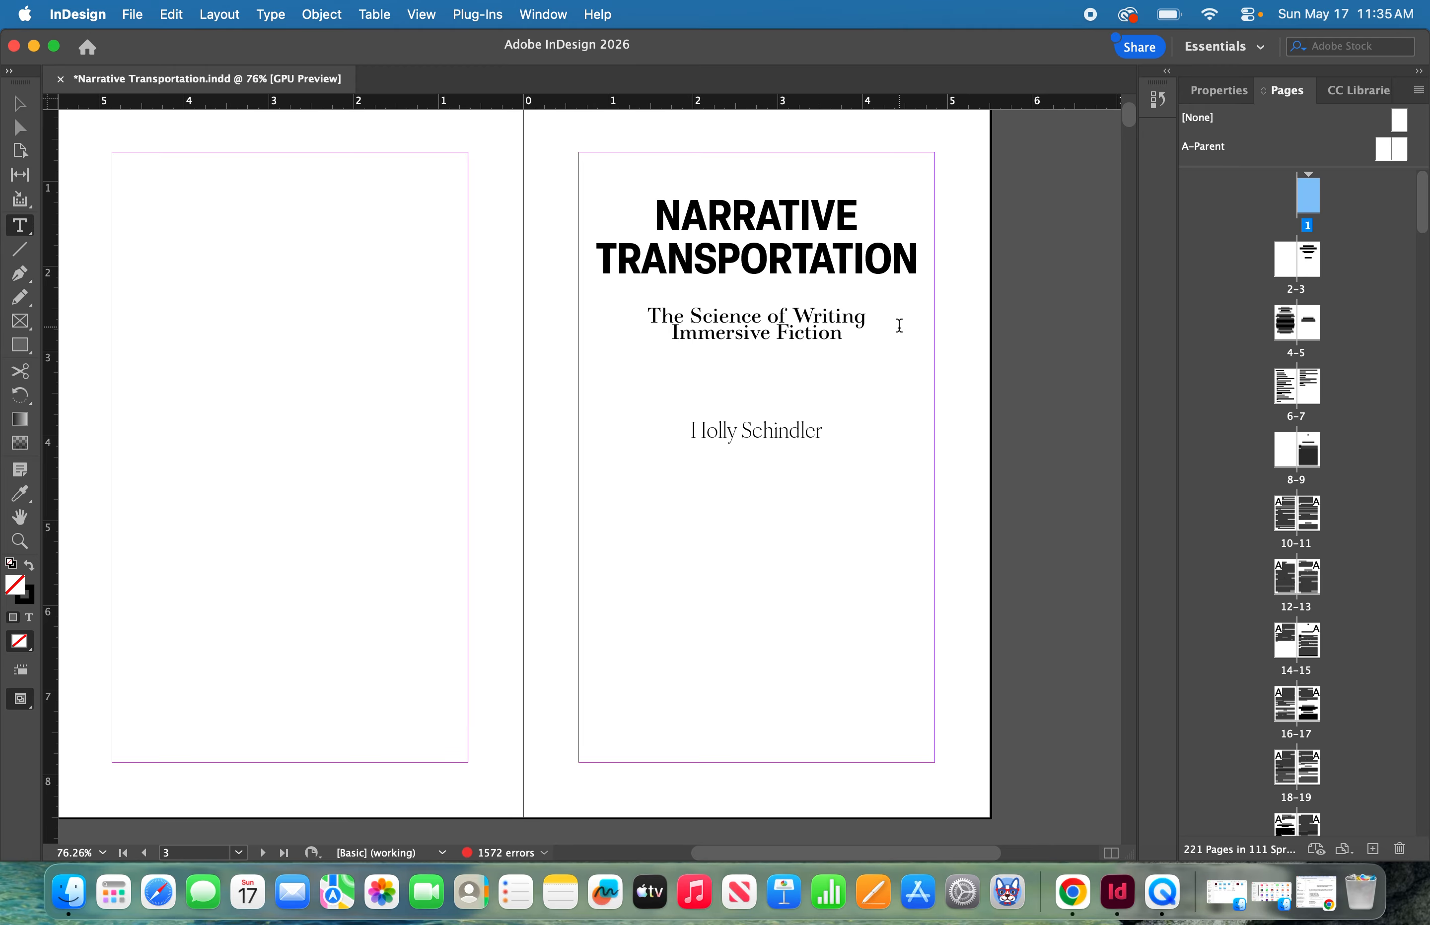
pyautogui.scroll(-10, 901, 328)
pyautogui.scroll(-5, 902, 334)
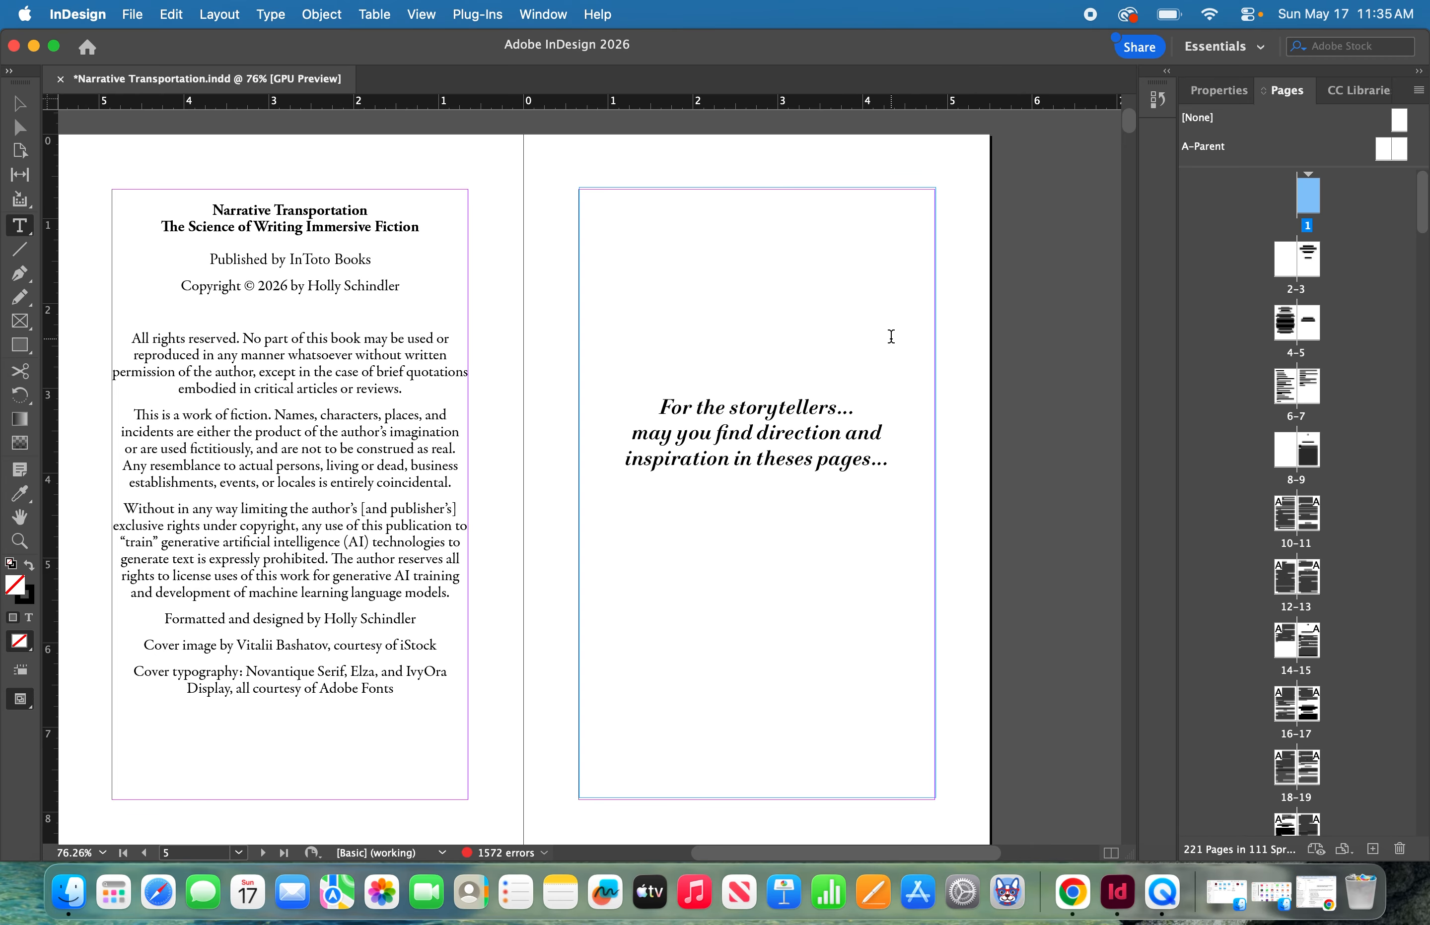
pyautogui.scroll(-15, 892, 334)
pyautogui.scroll(-14, 891, 340)
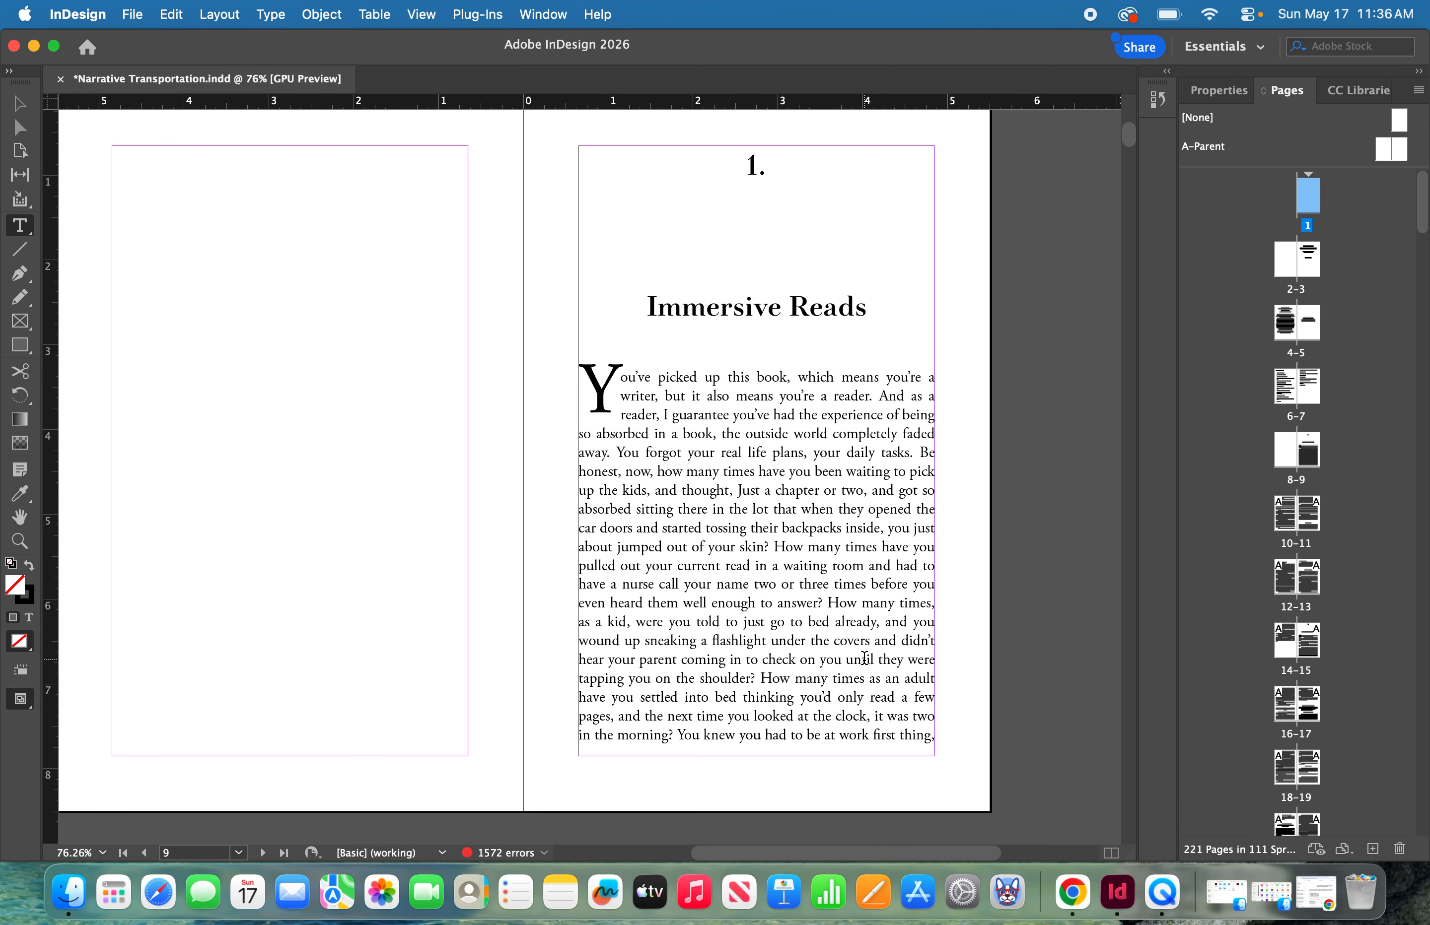
pyautogui.scroll(-8, 866, 657)
pyautogui.scroll(8, 865, 657)
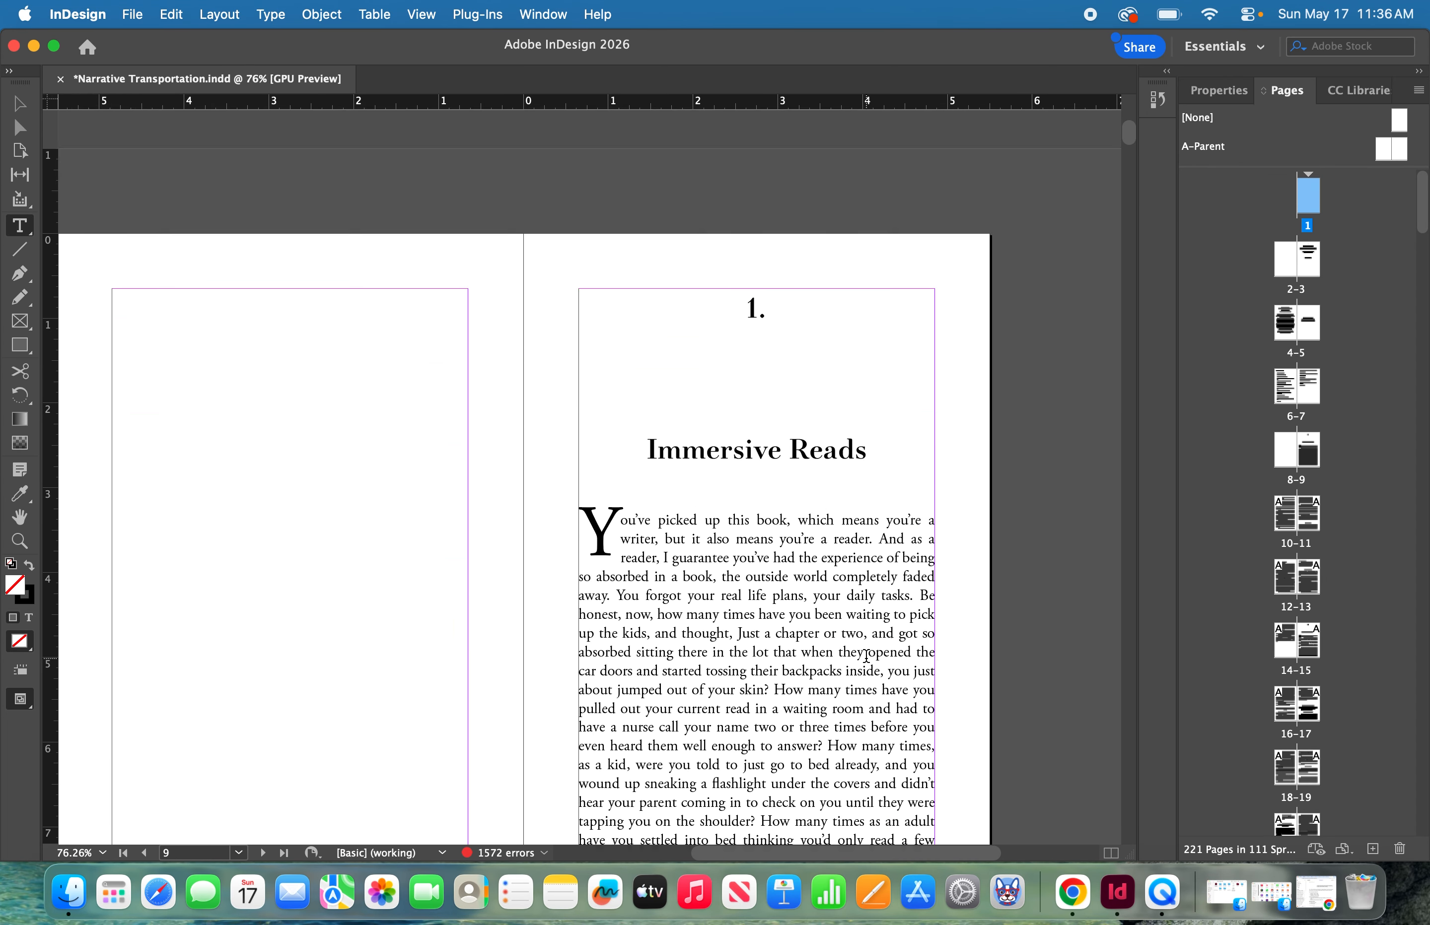
pyautogui.scroll(-4, 865, 657)
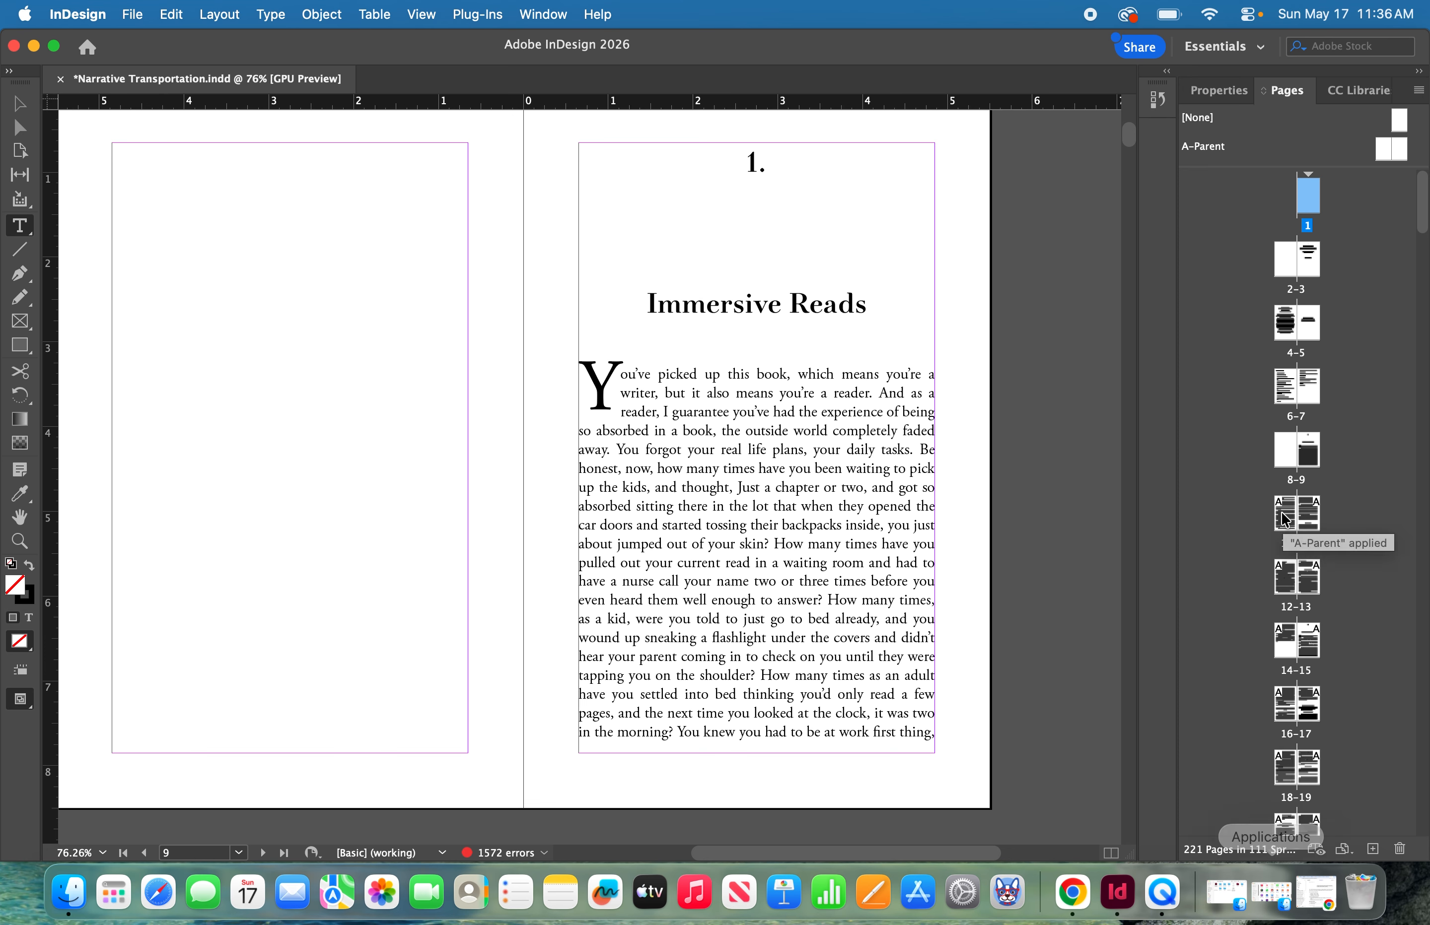
# Set the page numbering style of the section starting on the document's first page to a, b, c, d...
pyautogui.rightClick(1313, 204)
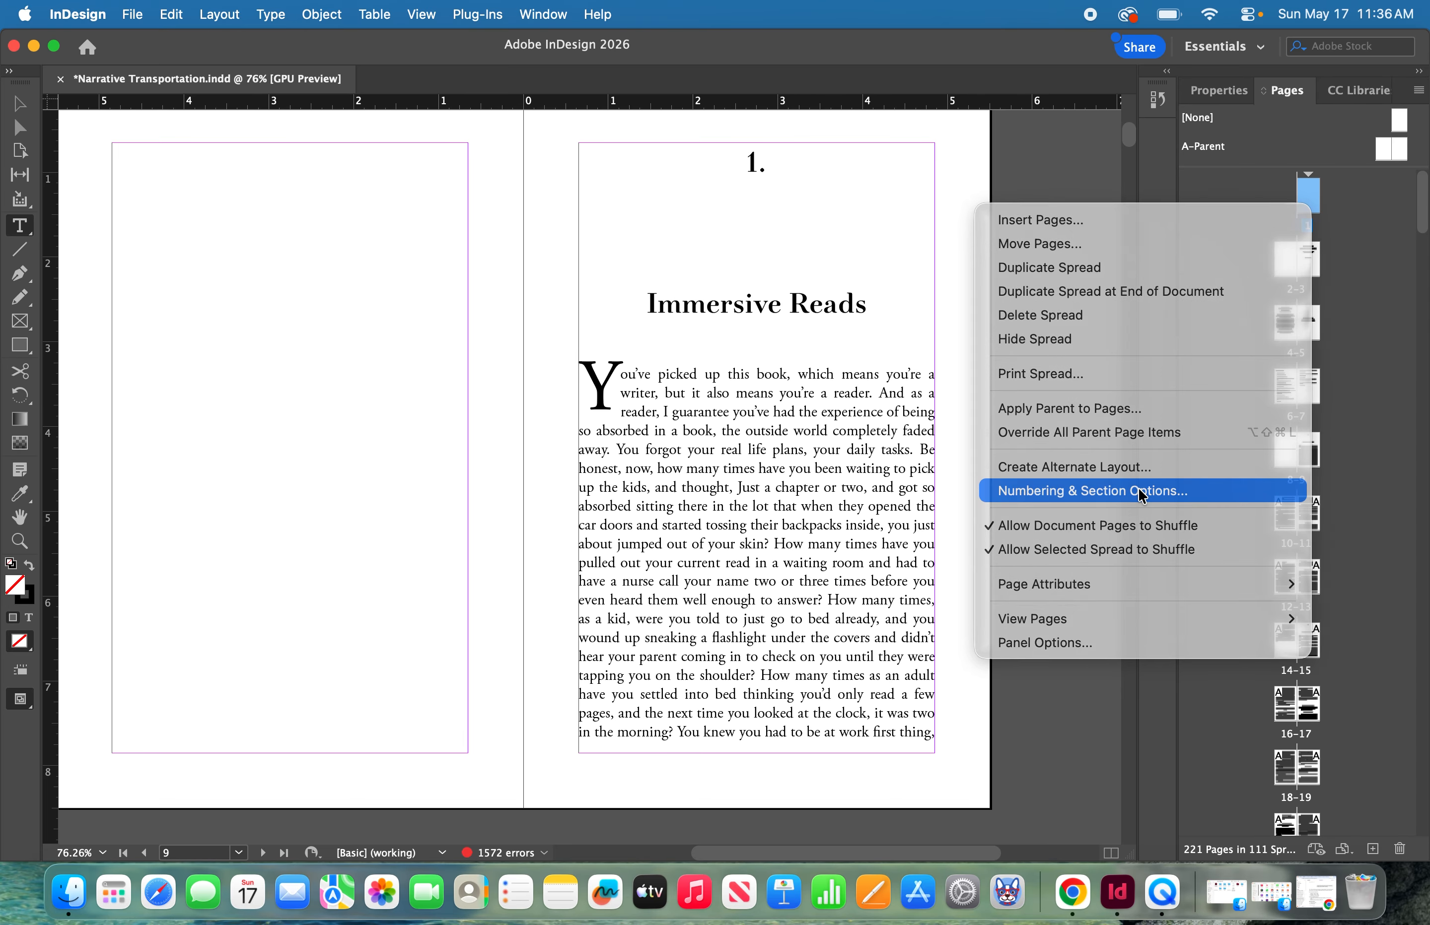
pyautogui.click(1135, 492)
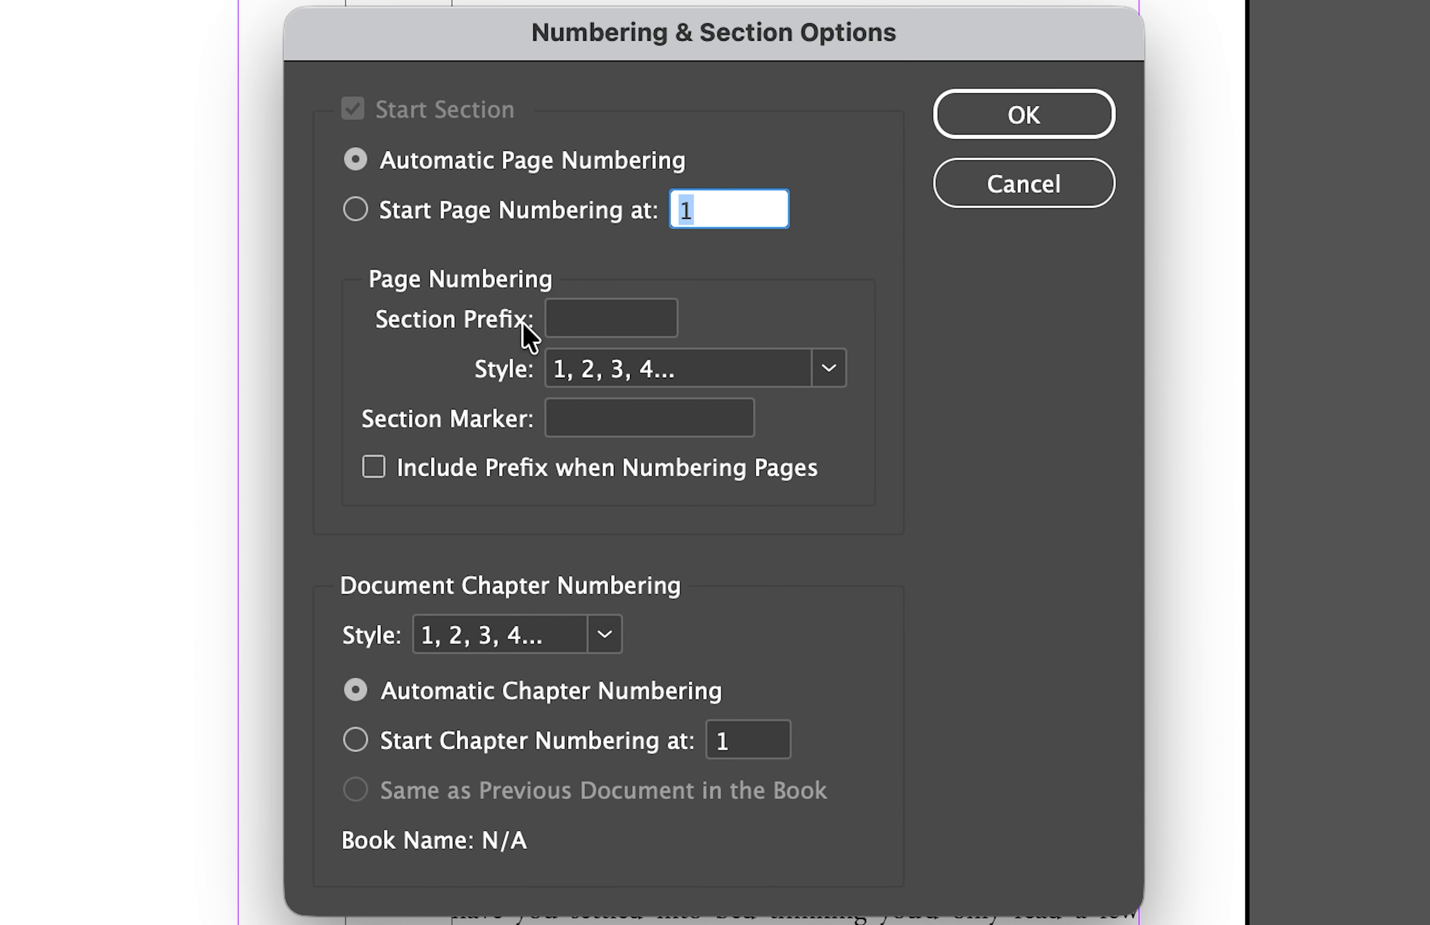
pyautogui.click(817, 374)
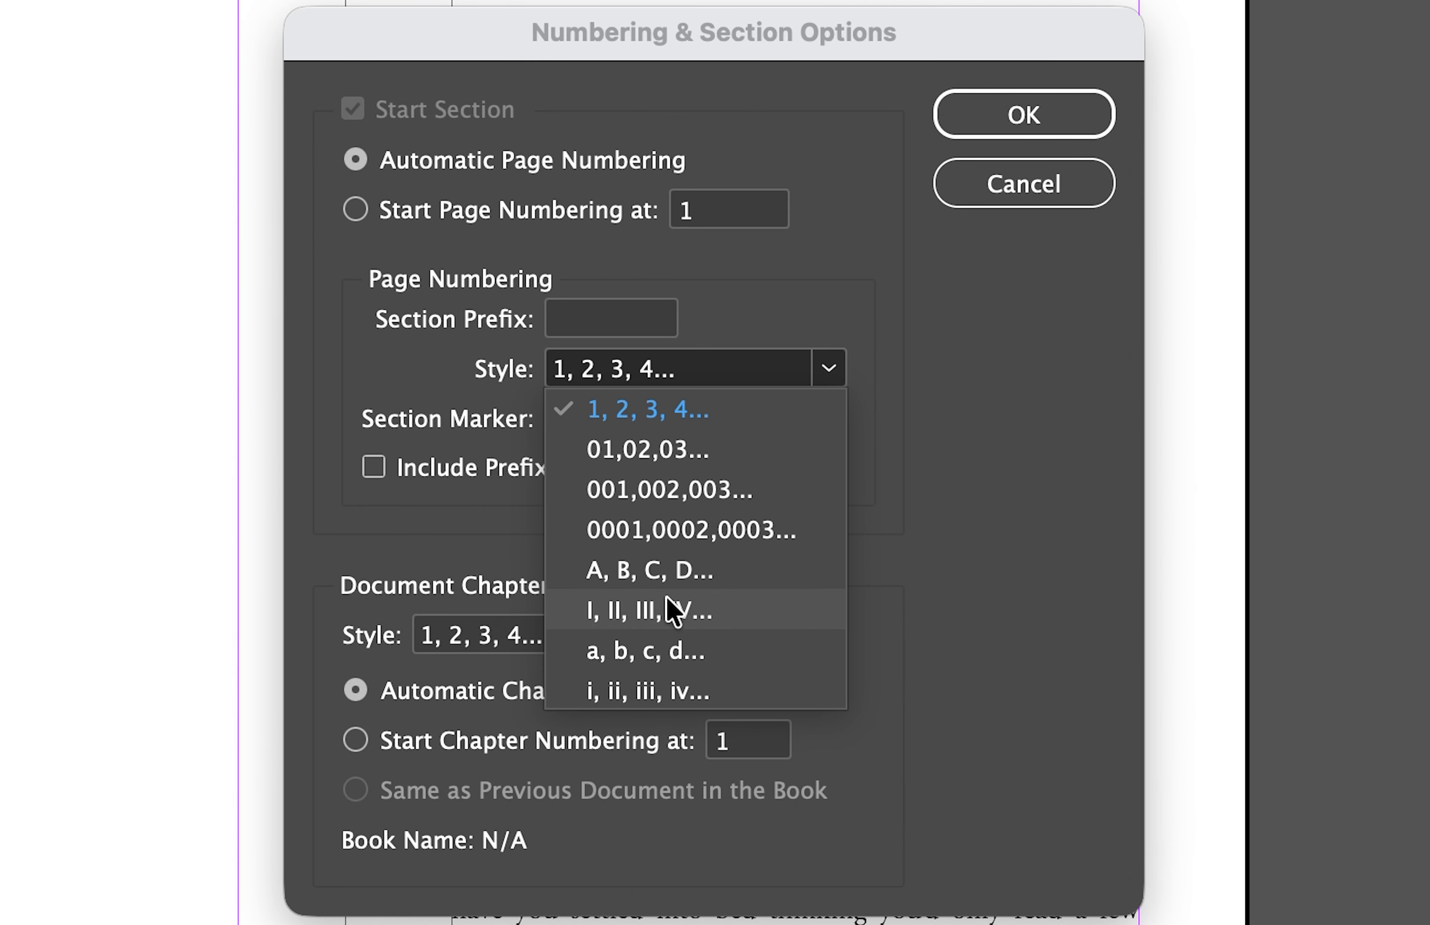
pyautogui.click(661, 654)
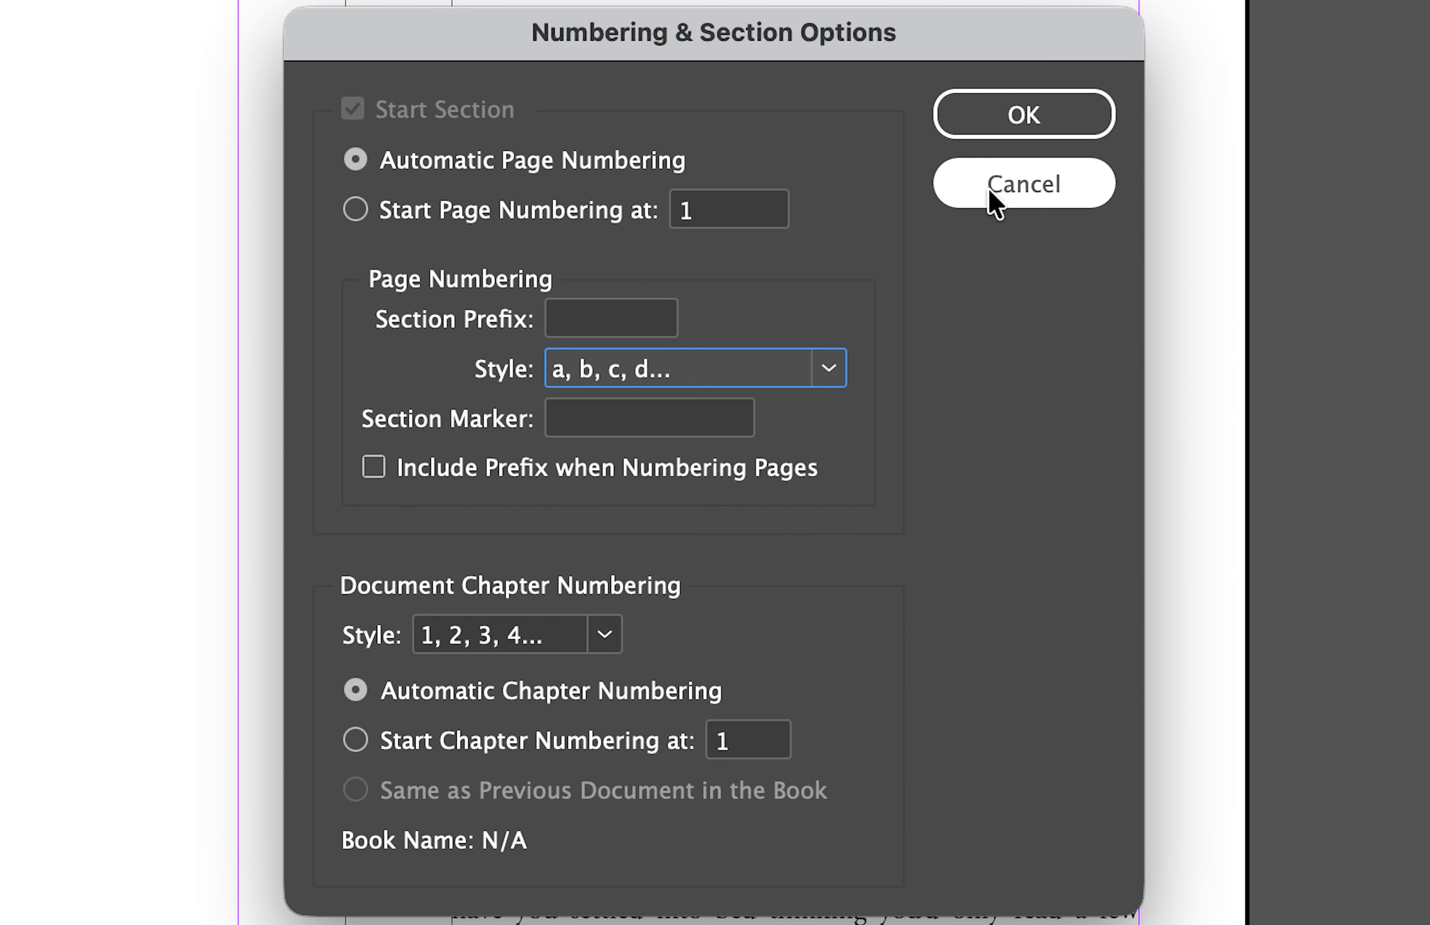
pyautogui.click(990, 125)
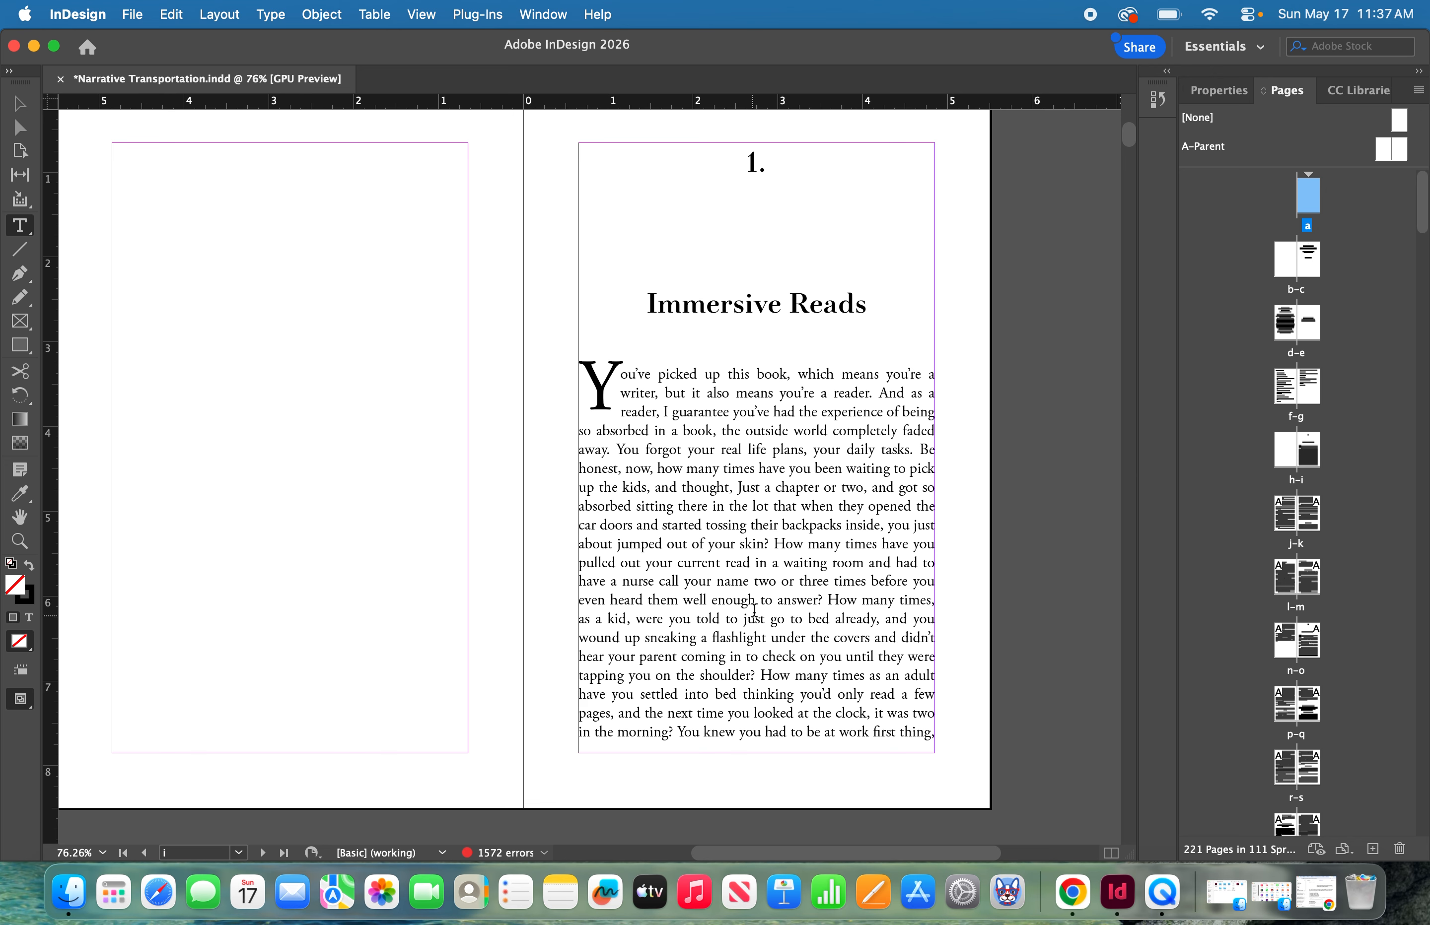
# Start a new section on the first chapter's opening page, numbered from 1 in the 1, 2, 3, 4... style, and go to that page.
pyautogui.rightClick(1304, 468)
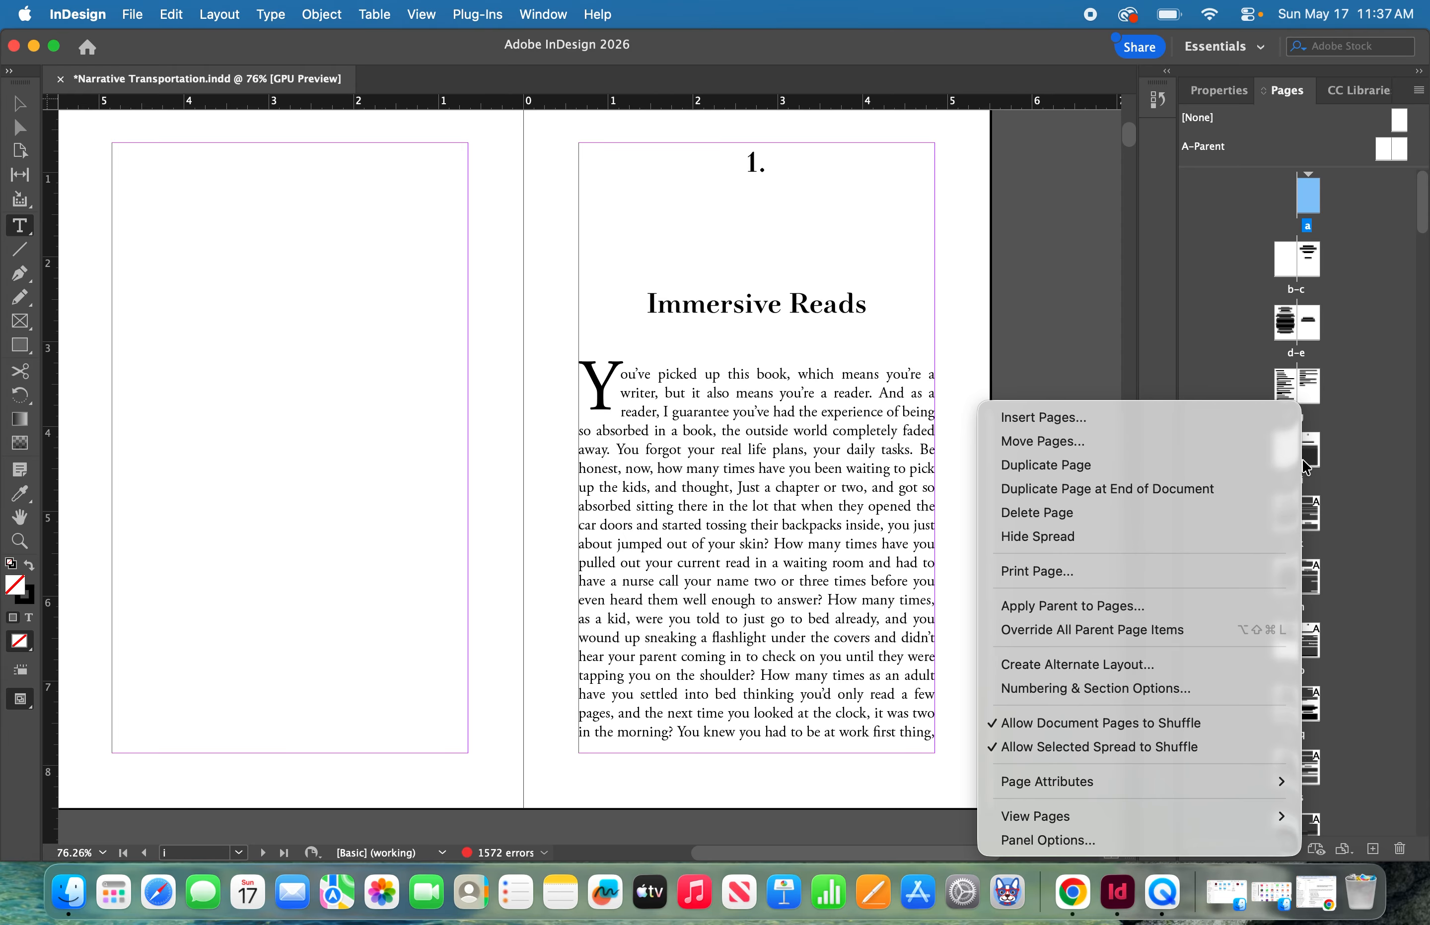
pyautogui.click(1090, 693)
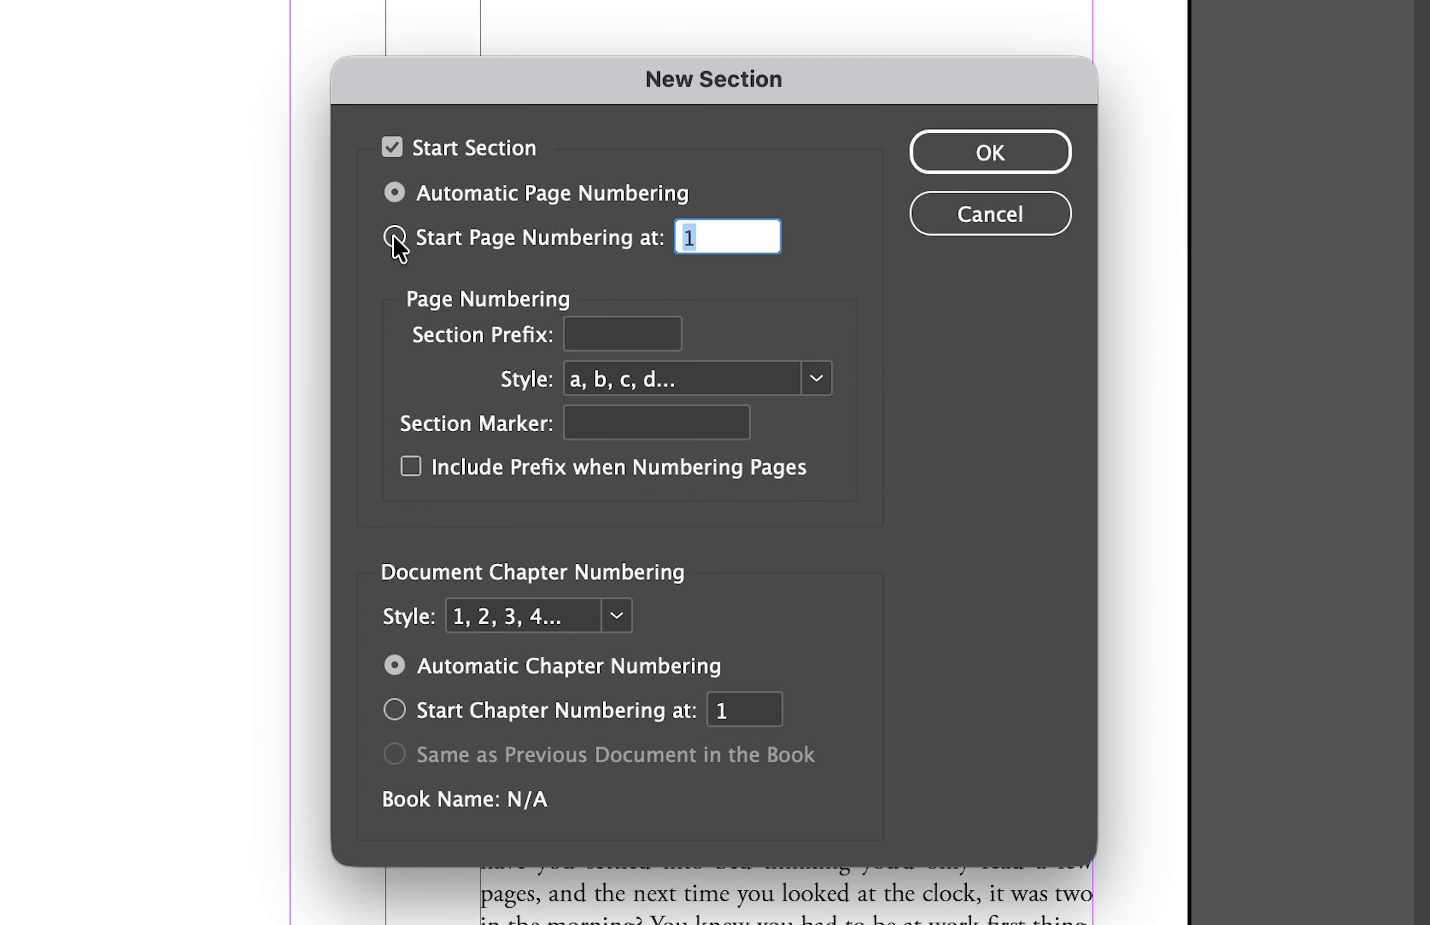
pyautogui.click(395, 237)
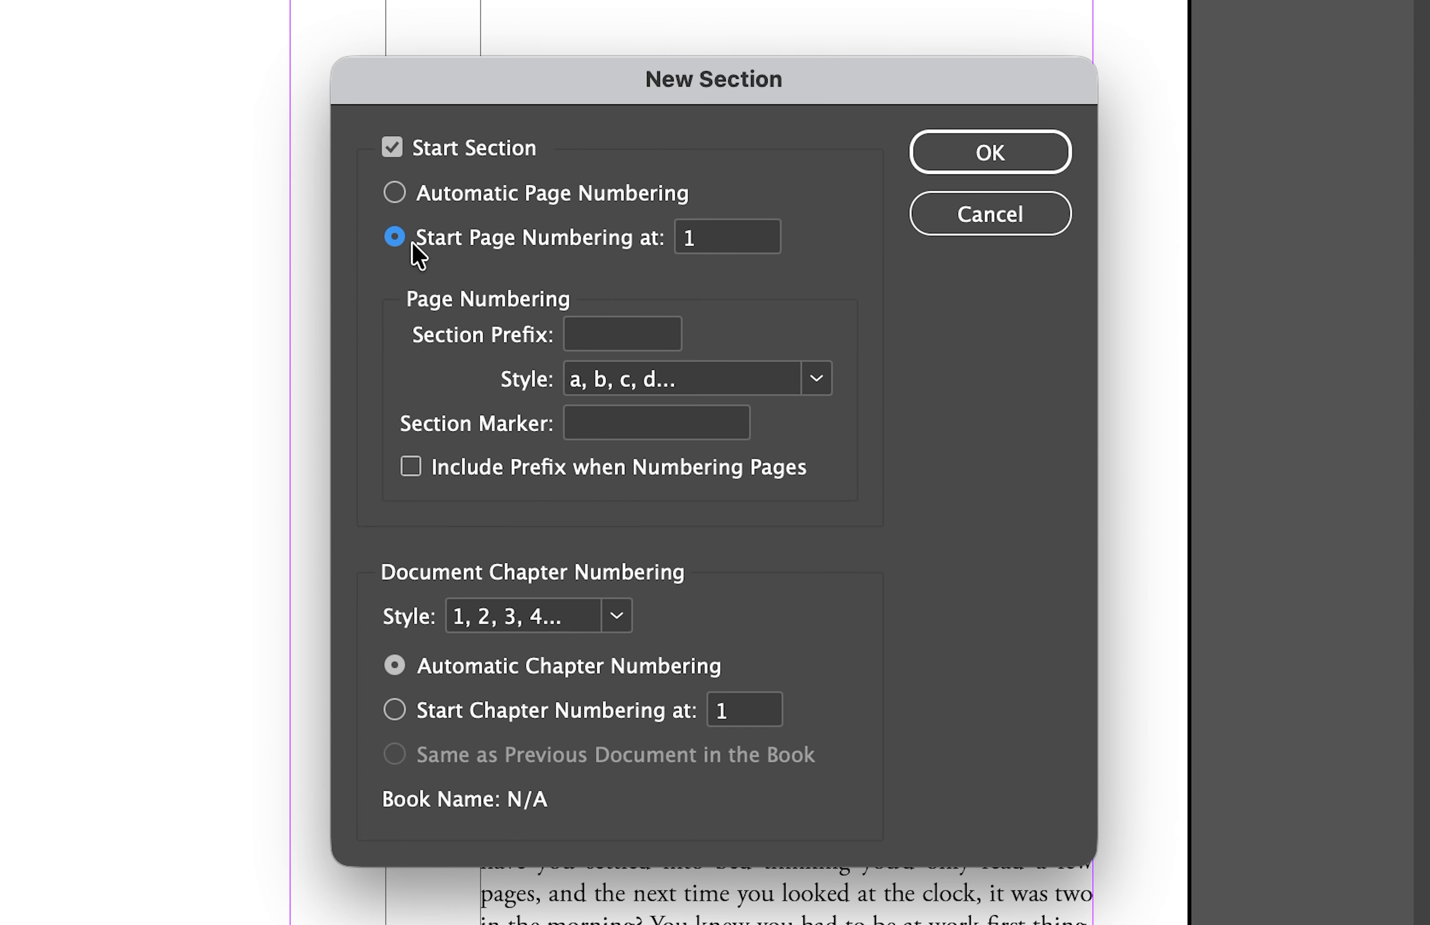
pyautogui.click(816, 378)
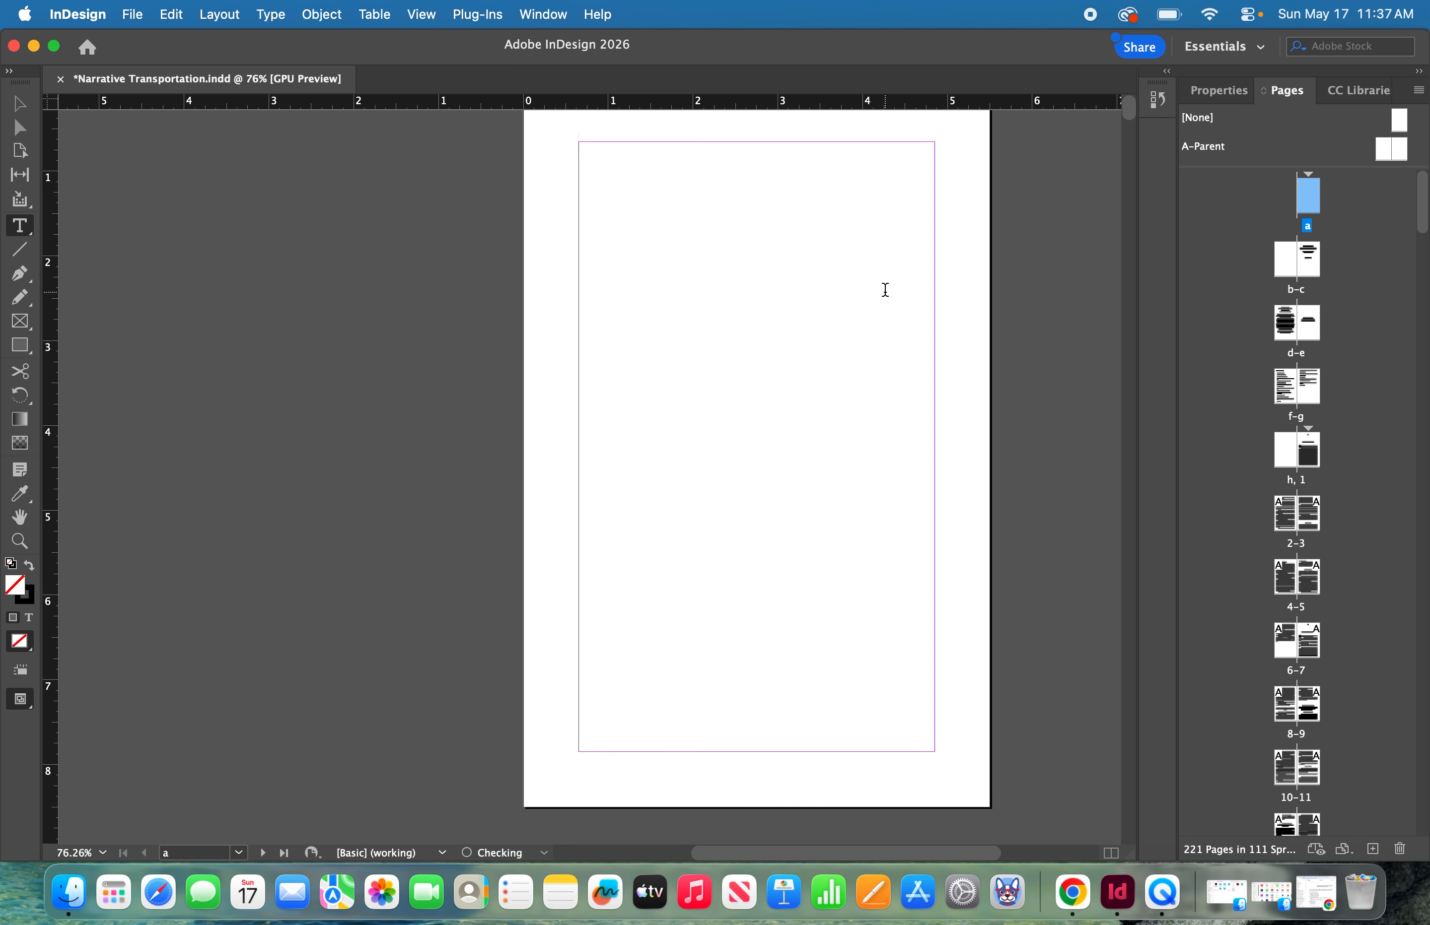
pyautogui.click(1314, 465)
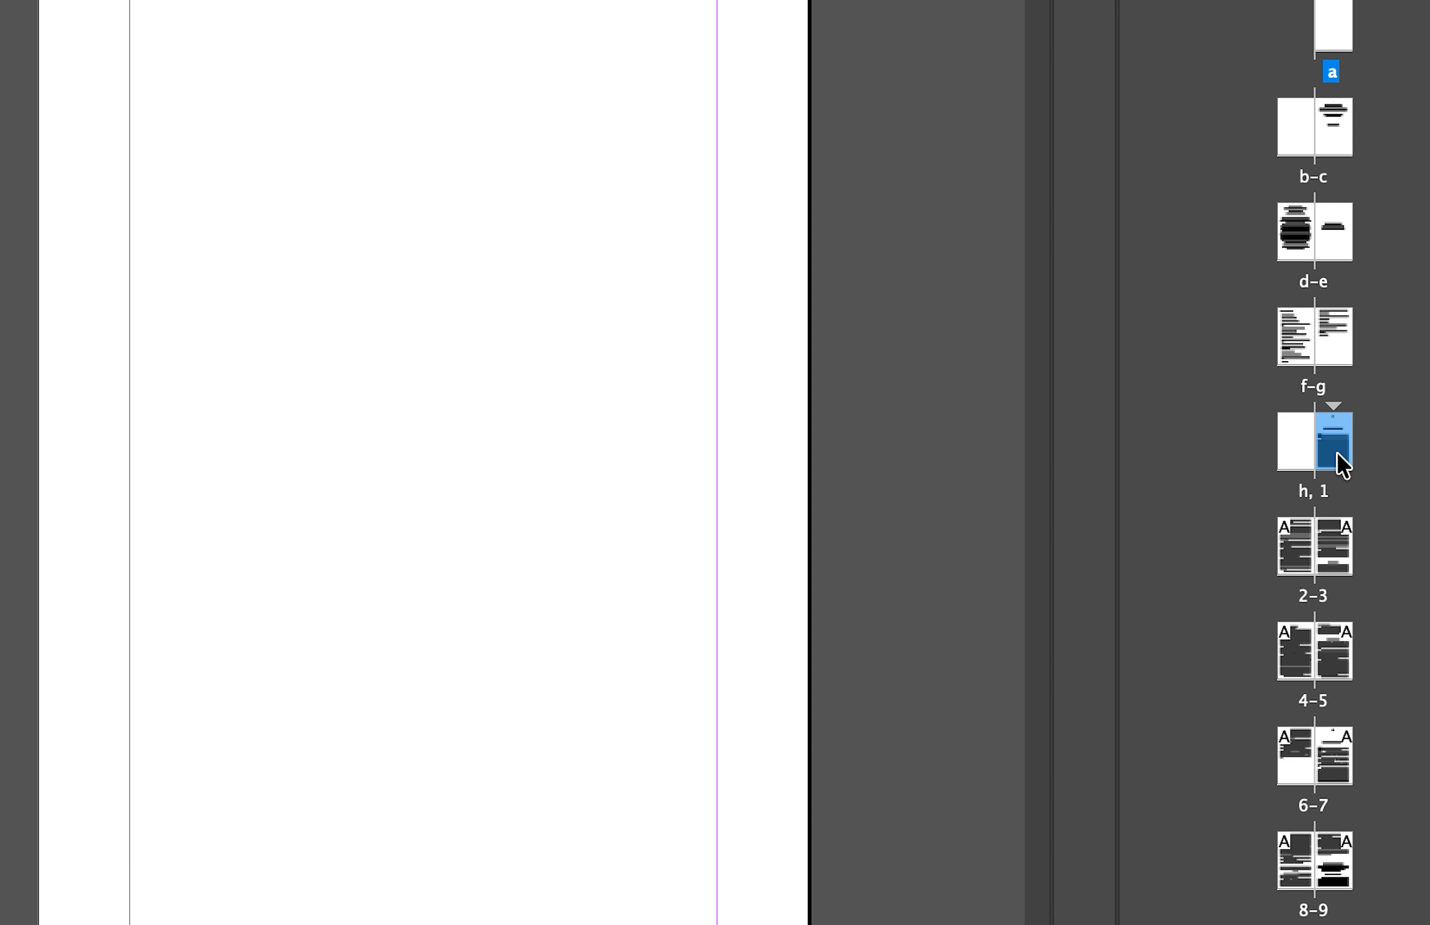
pyautogui.doubleClick(1337, 455)
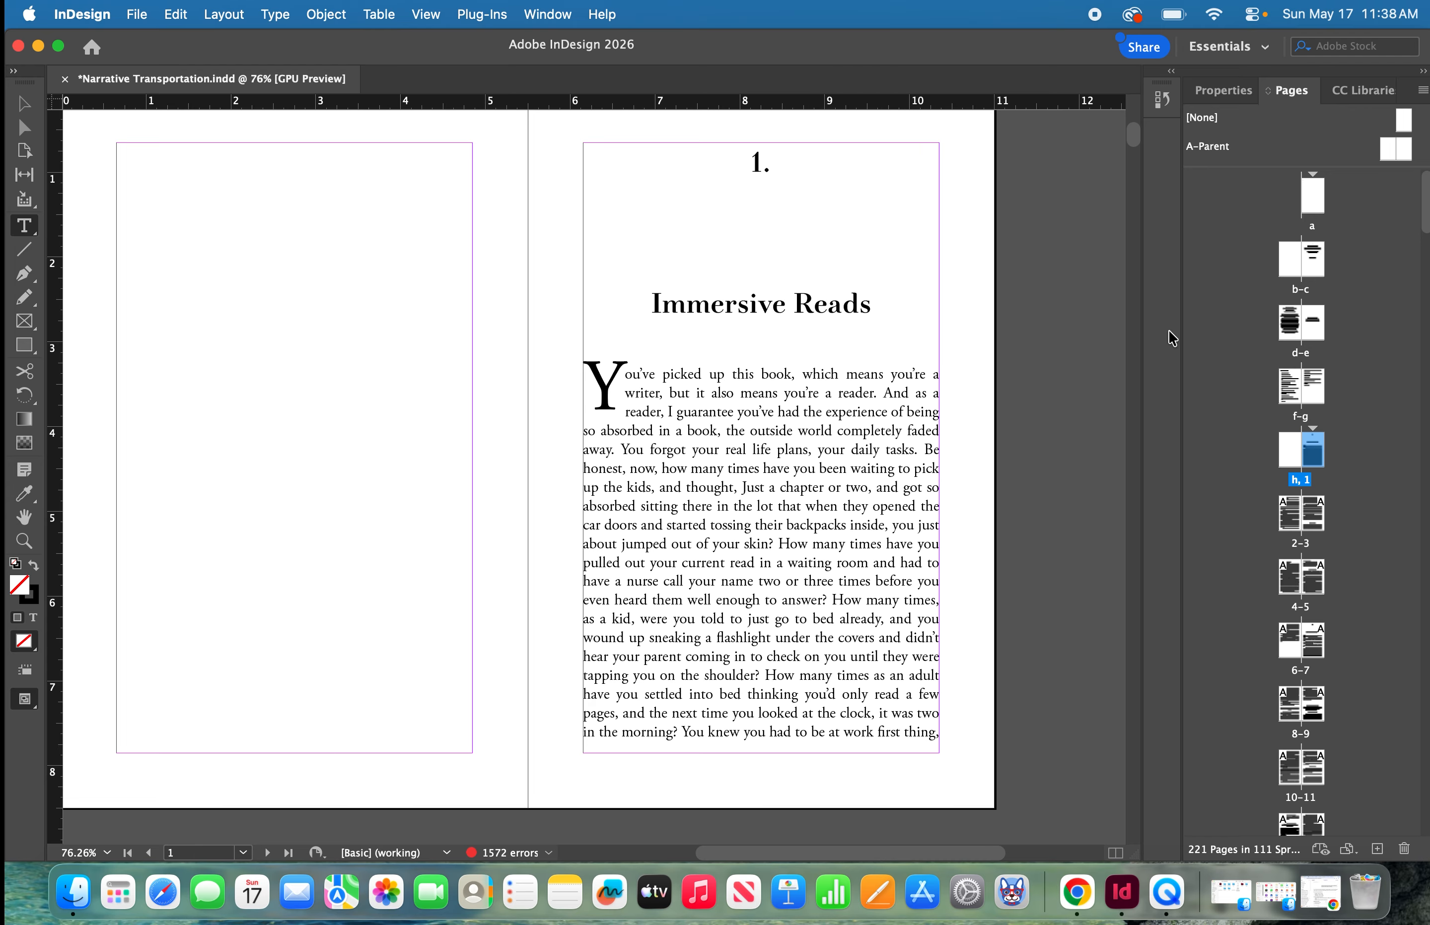
# Rename the A-Parent spread, setting its name to Pages and keeping the prefix A.
pyautogui.rightClick(1218, 159)
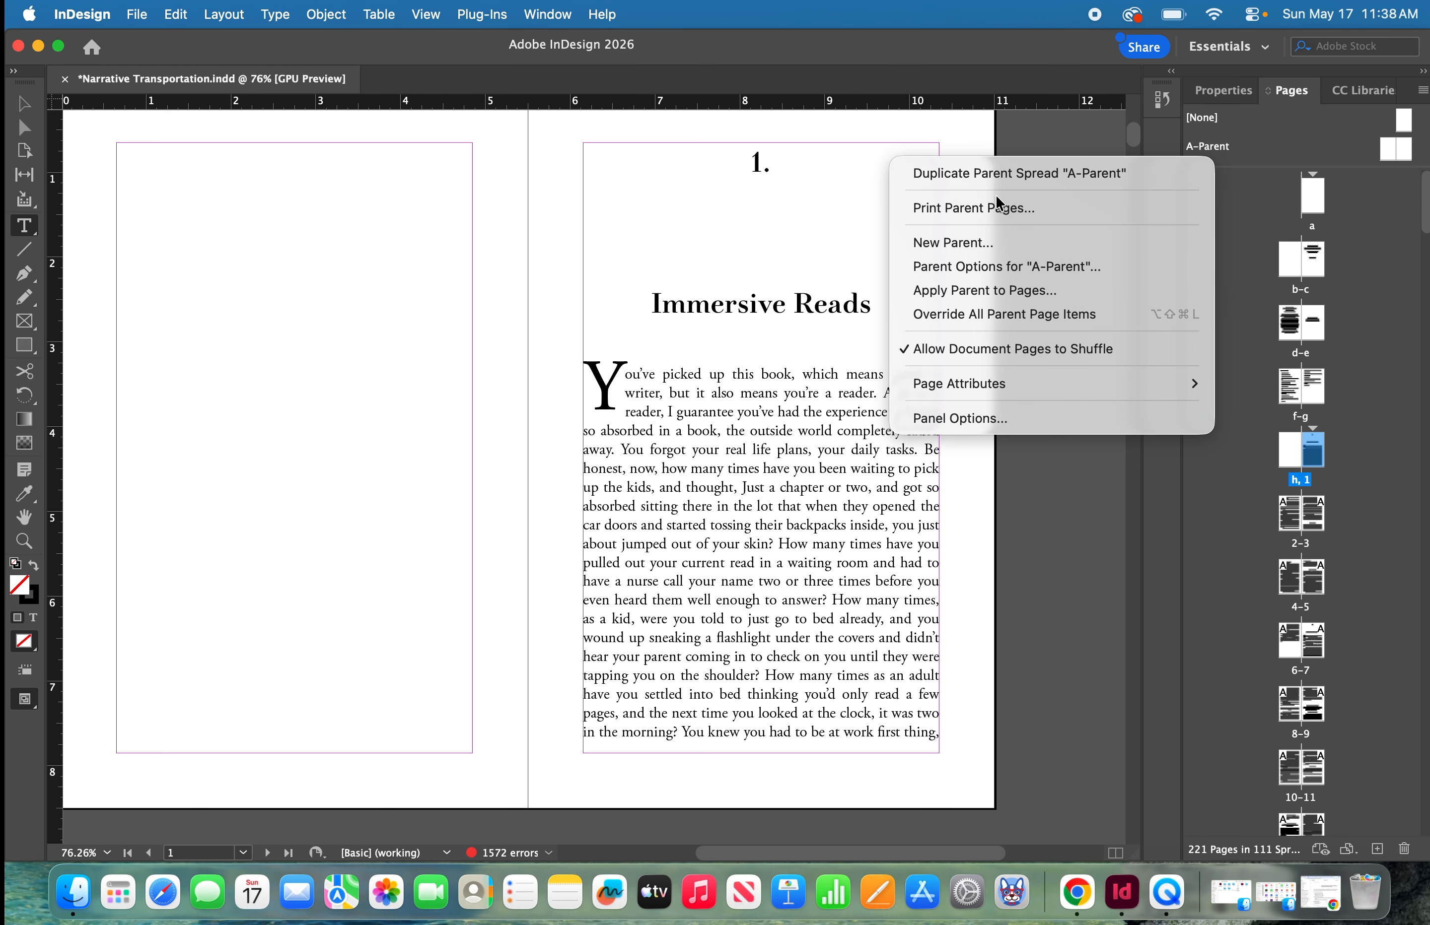
pyautogui.click(954, 271)
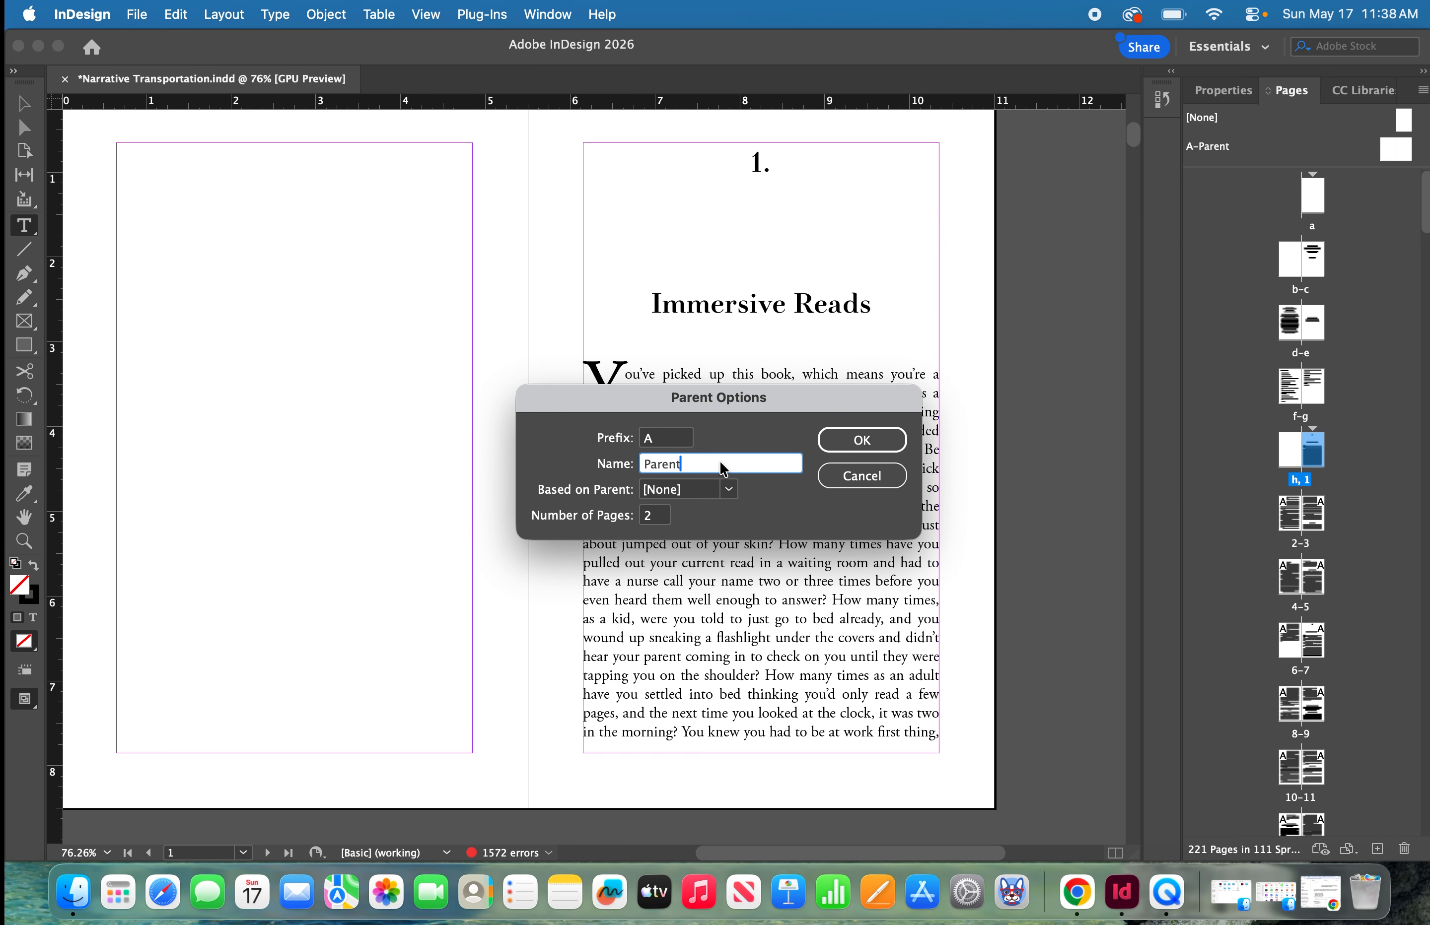
pyautogui.press('BackSpace')
pyautogui.press('BackSpace')
pyautogui.press('BackSpace')
pyautogui.press('BackSpace')
pyautogui.write('ges')
pyautogui.click(863, 442)
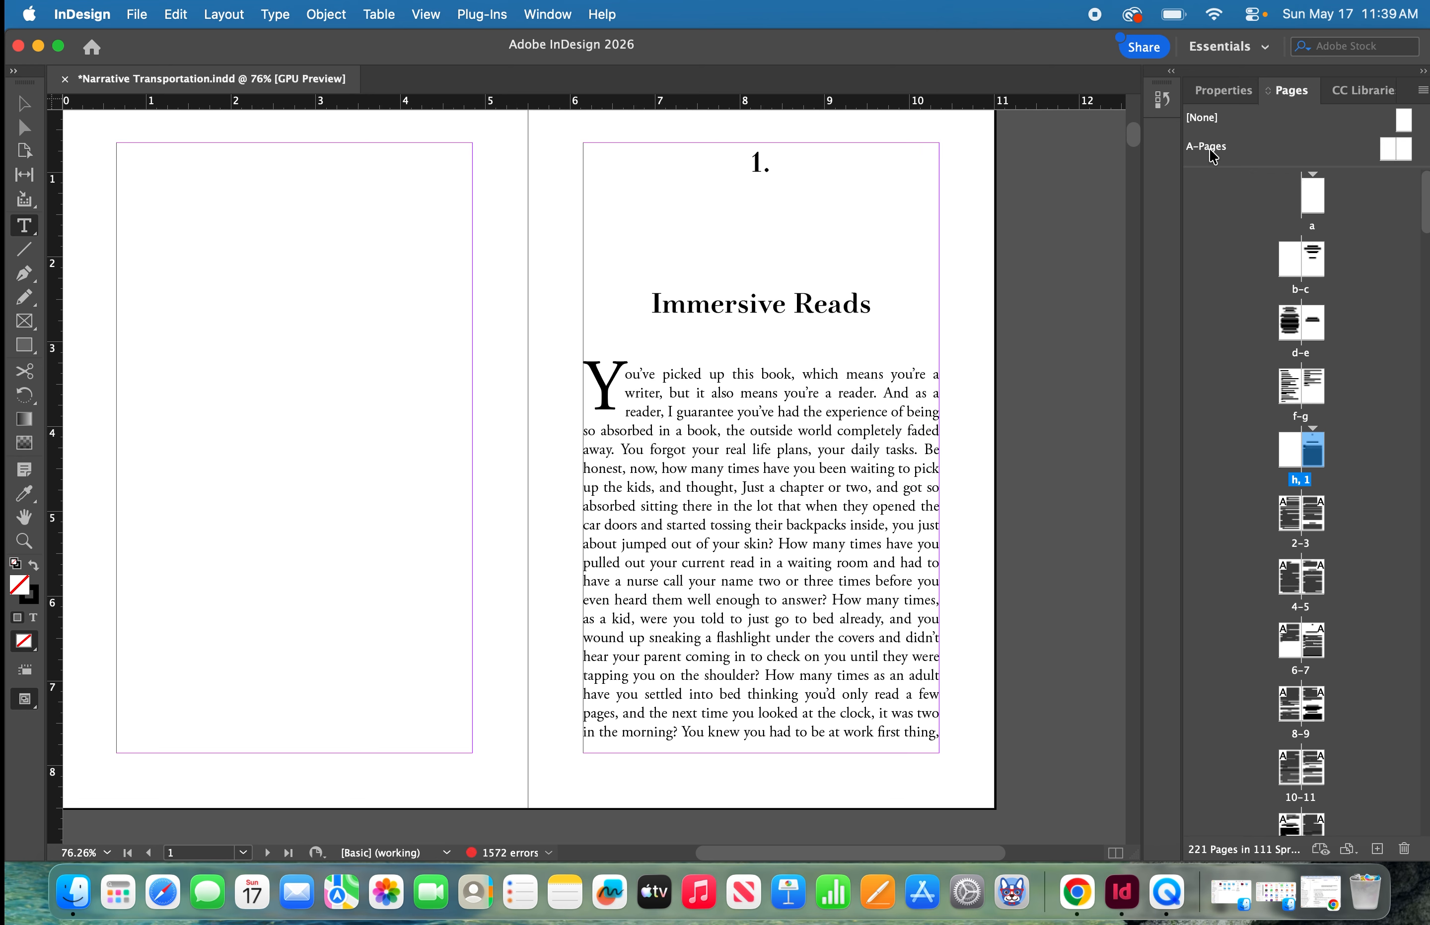
# Open the A-Pages parent spread and draw a small text frame, about 0.8 in wide, under the left page's lower margin at the outer edge.
pyautogui.doubleClick(1213, 157)
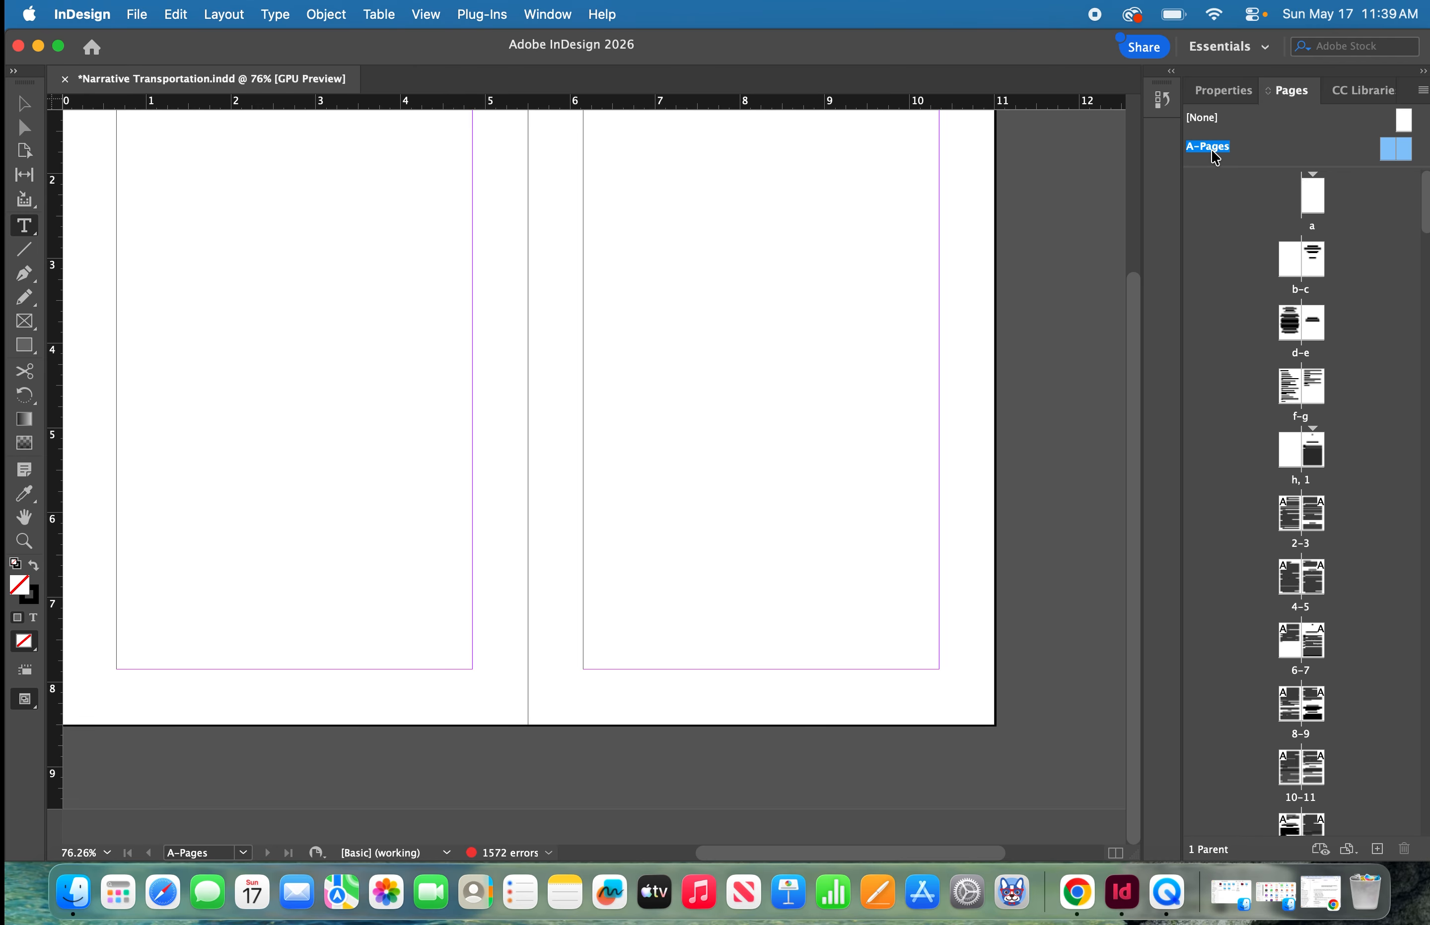
pyautogui.hscroll(-3, 951, 851)
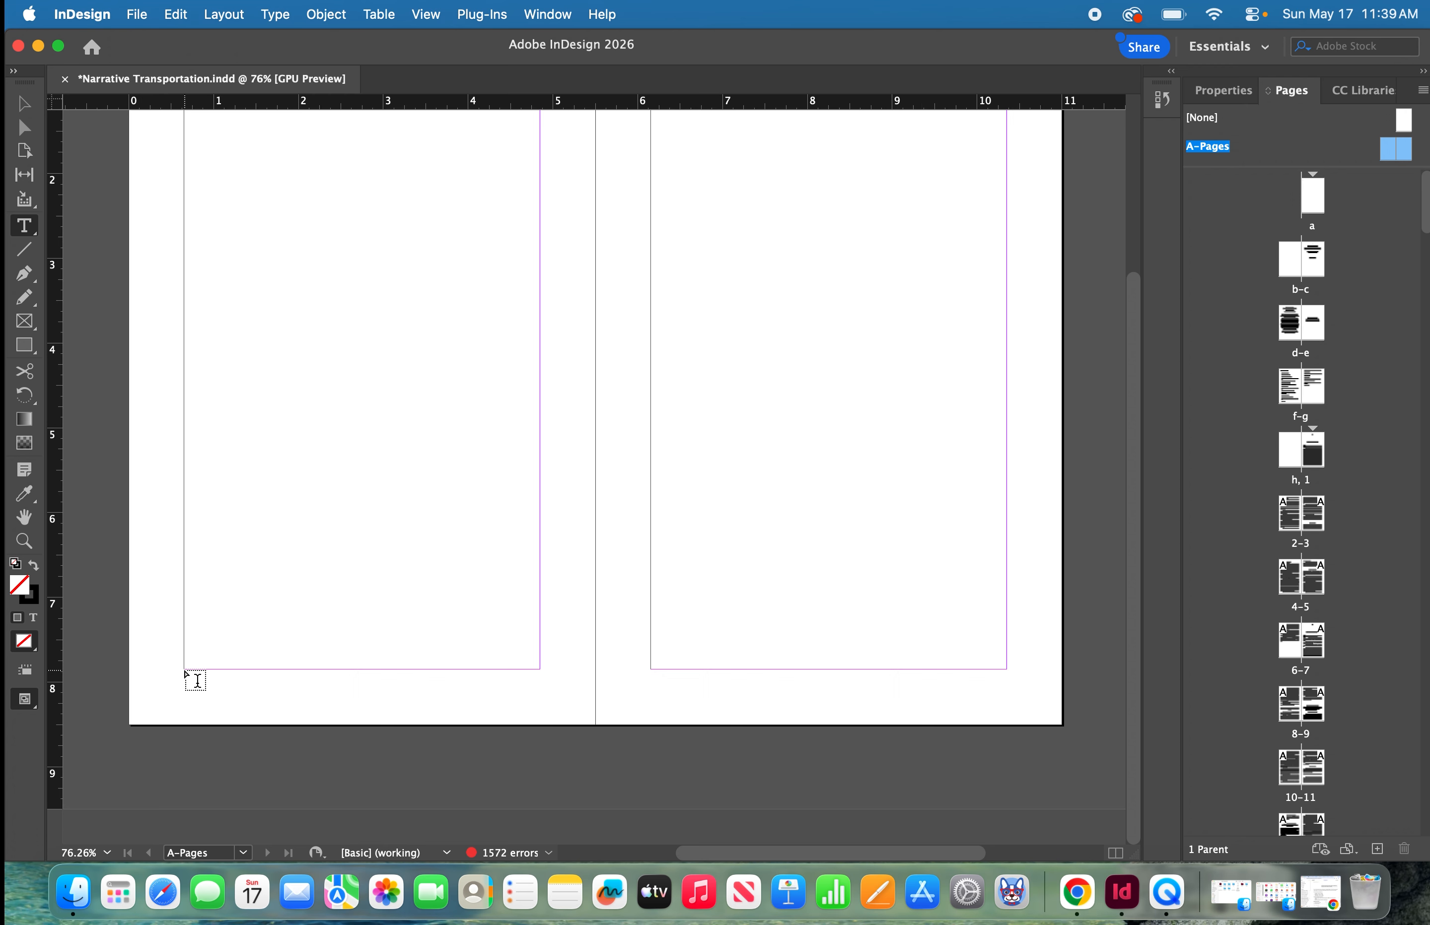
pyautogui.moveTo(184, 669); pyautogui.dragTo(251, 698)
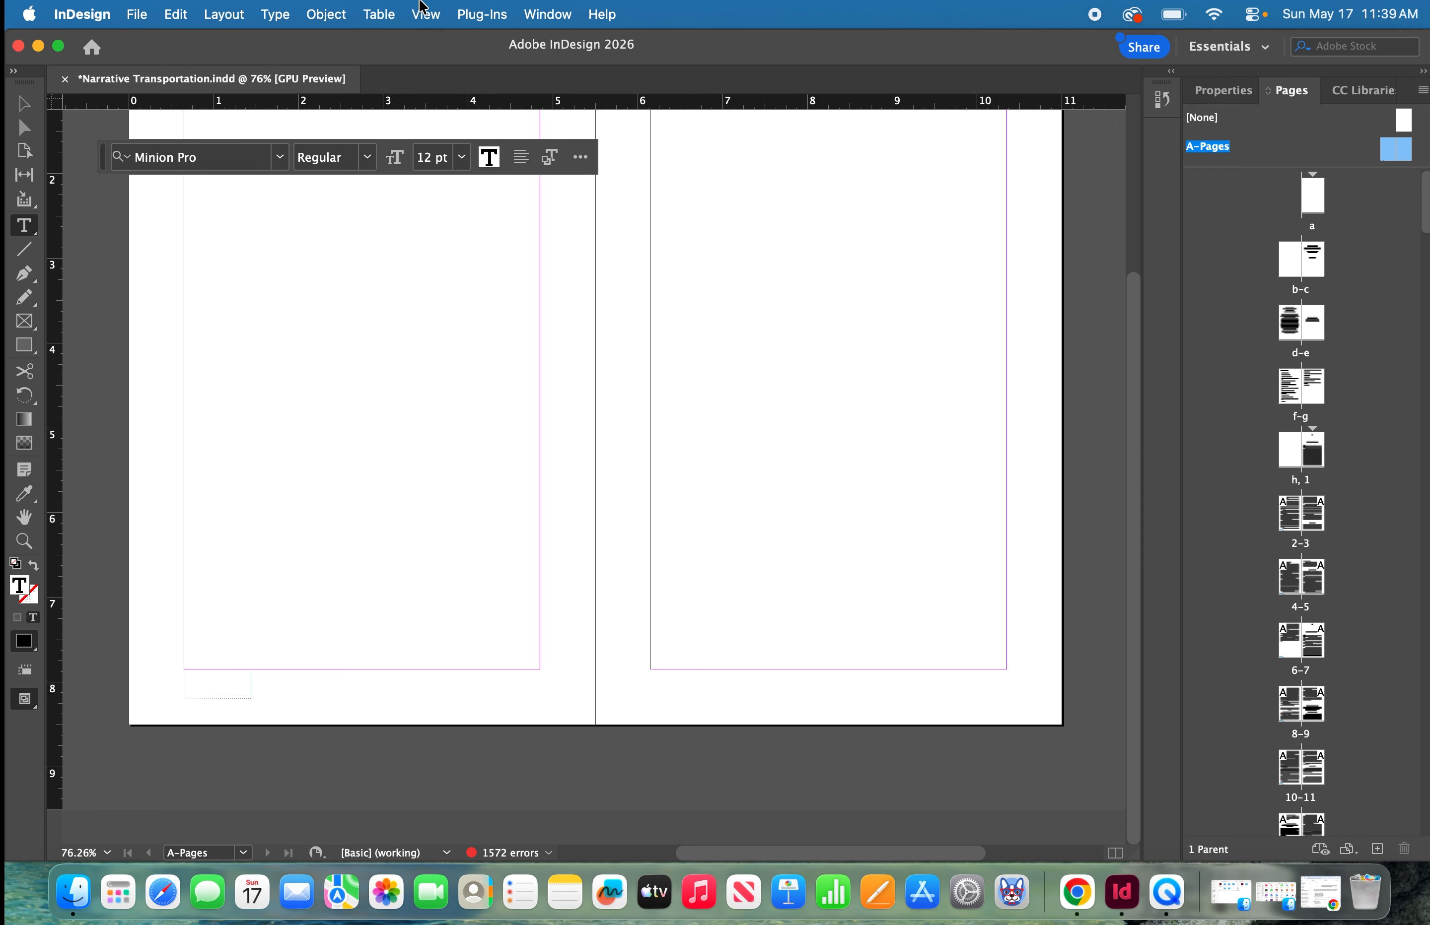
# Insert a Current Page Number marker in the new text frame on the left parent page.
pyautogui.click(275, 18)
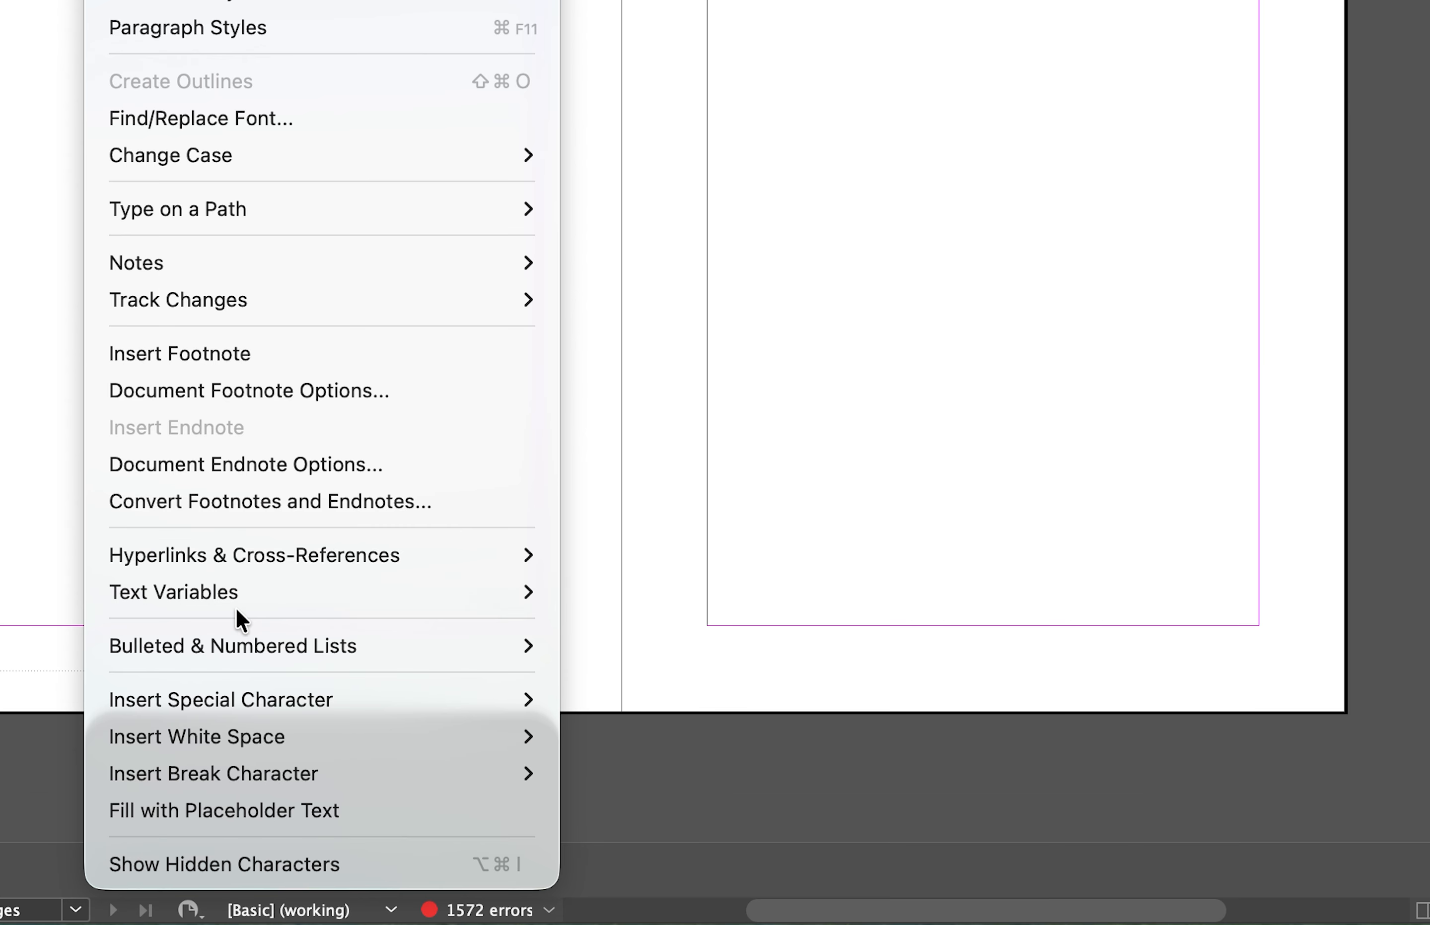
pyautogui.moveTo(358, 720)
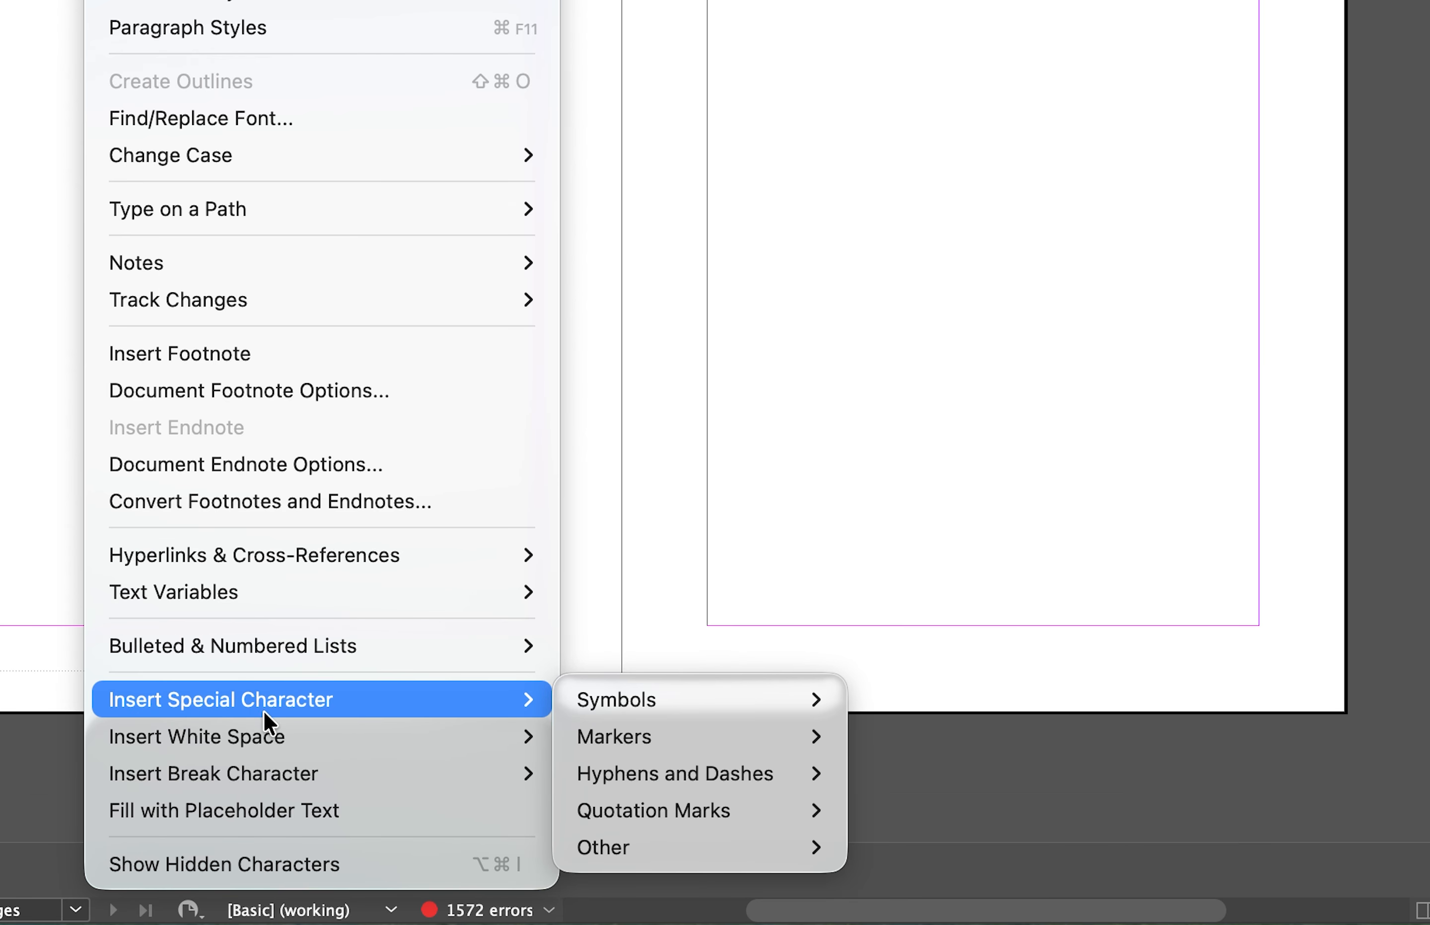
pyautogui.moveTo(652, 742)
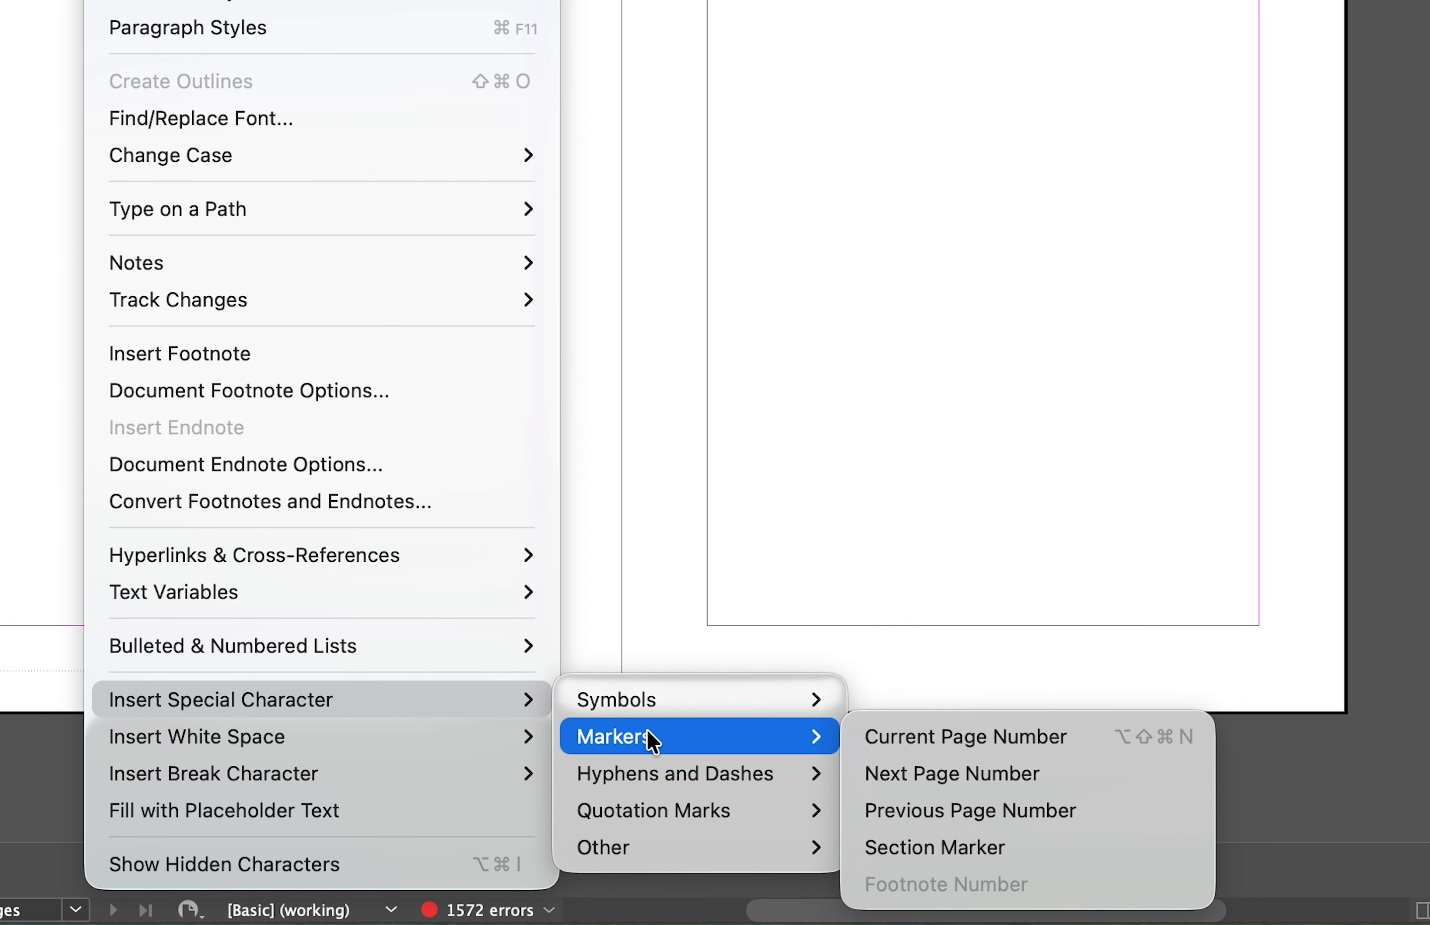
pyautogui.click(895, 732)
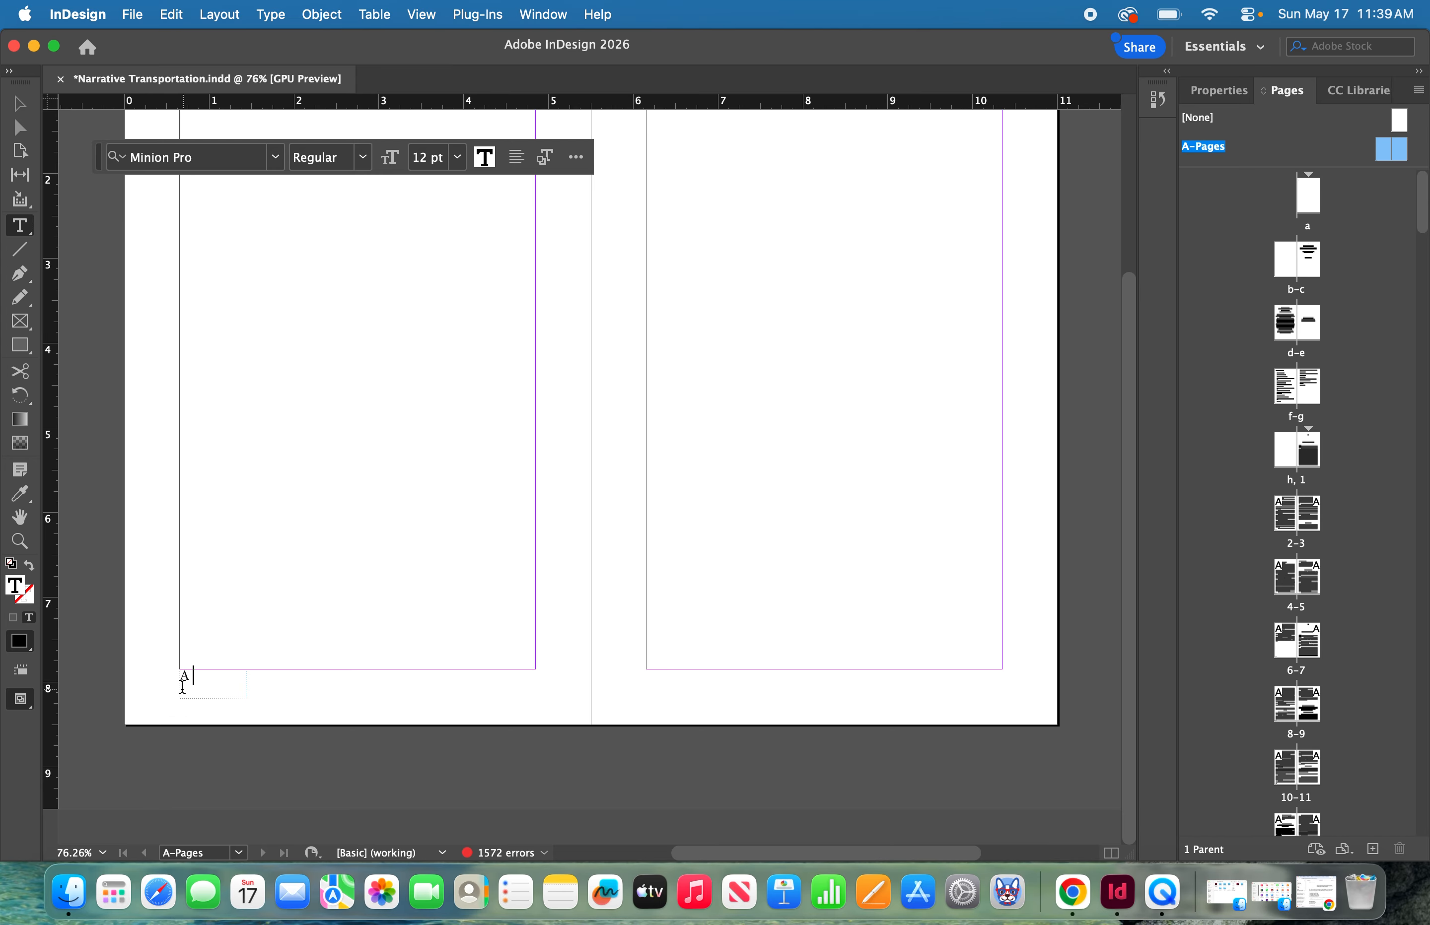
pyautogui.click(198, 678)
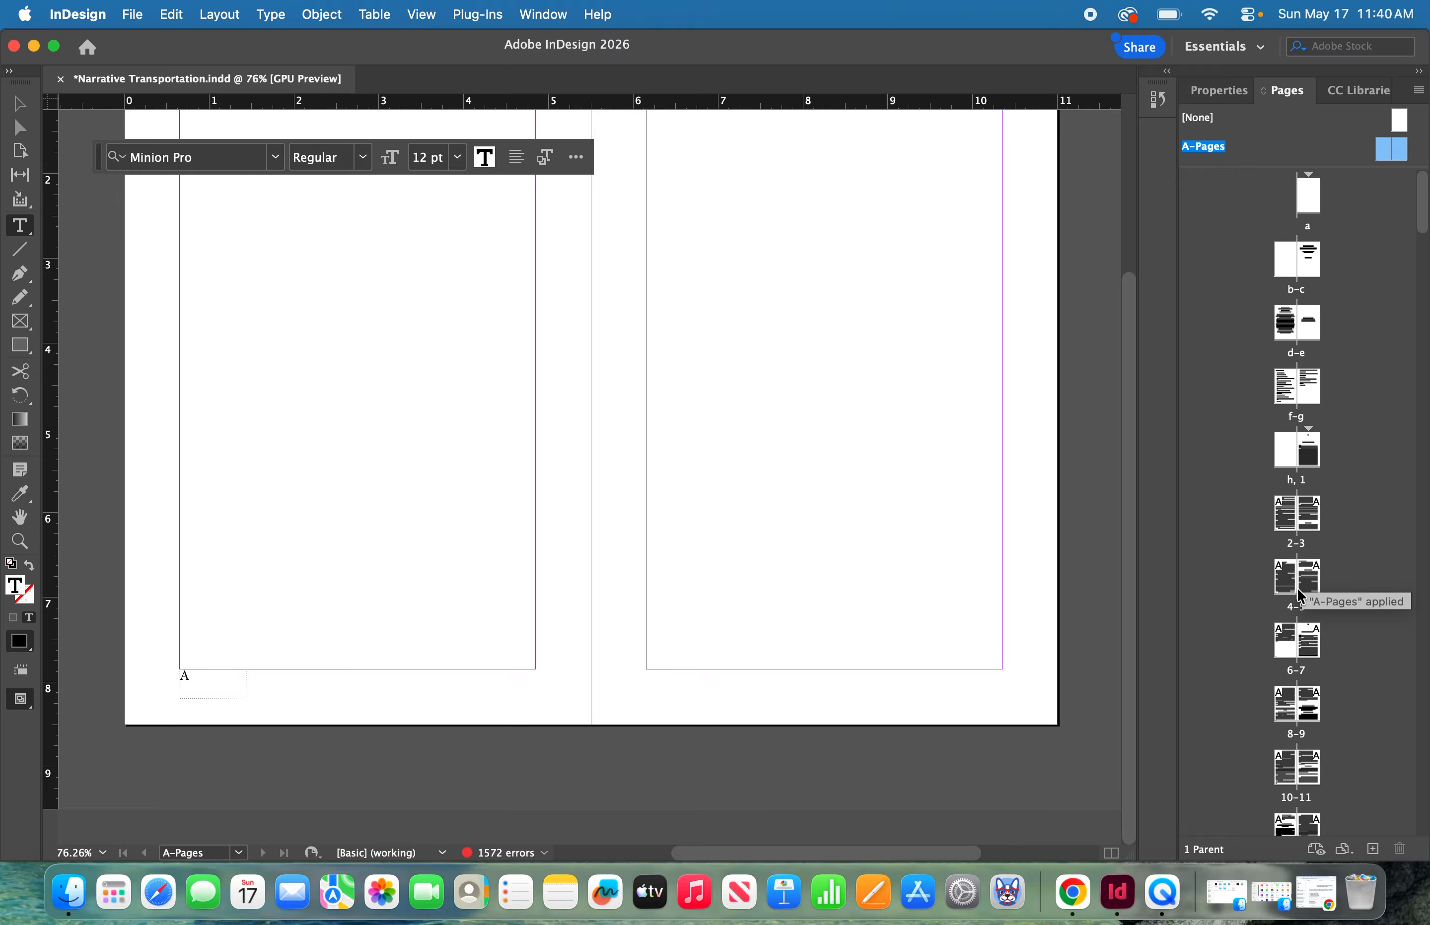
# Set the font of the left parent page's page number marker to Adobe Garamond Pro.
pyautogui.doubleClick(182, 677)
pyautogui.moveTo(181, 677); pyautogui.dragTo(261, 734)
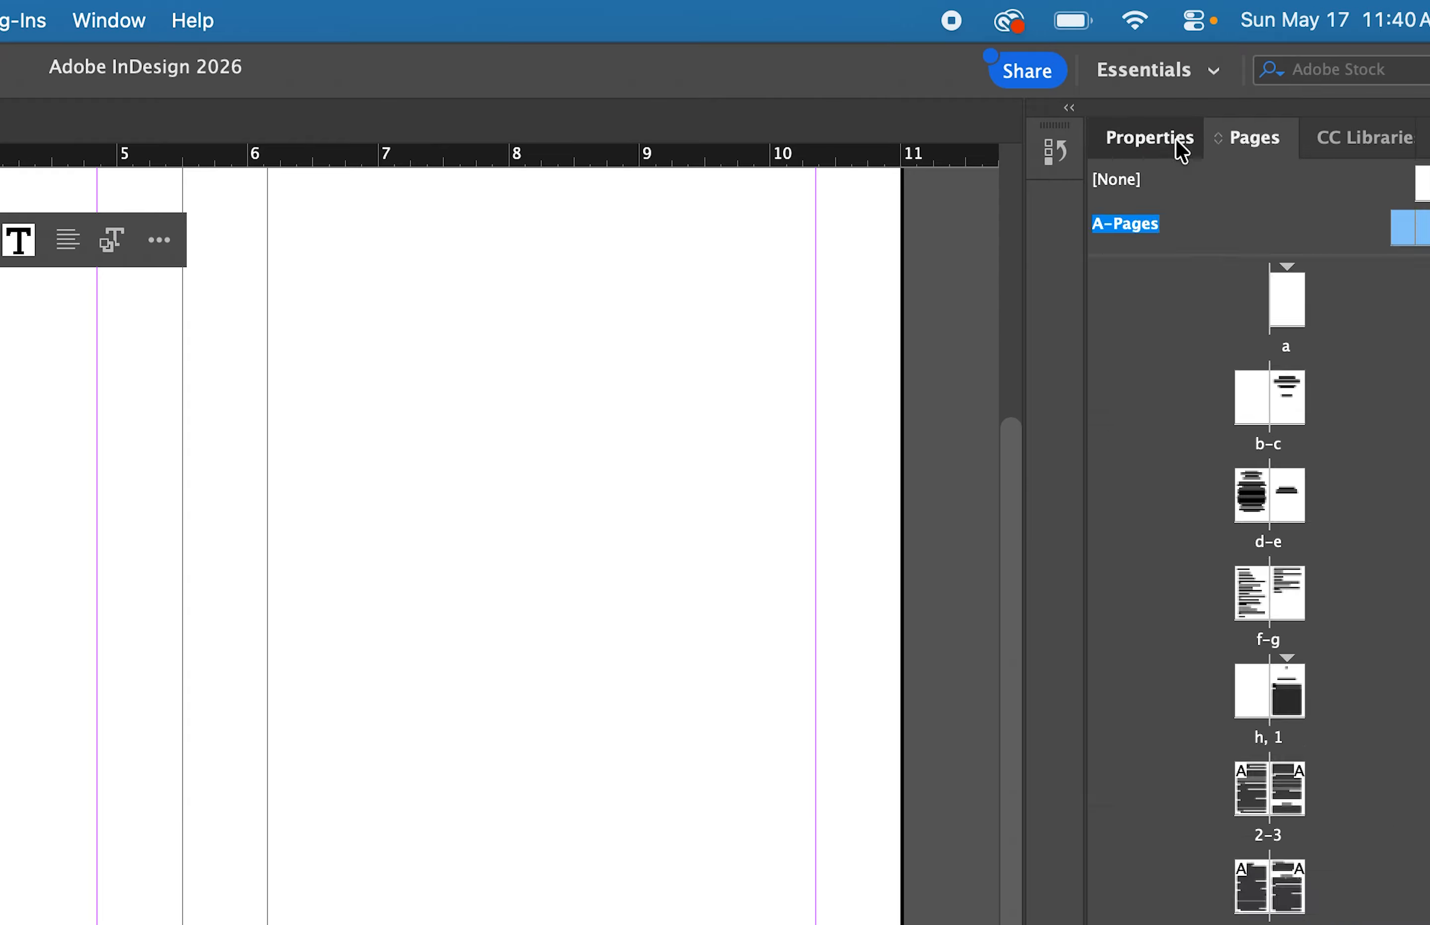
pyautogui.click(1240, 97)
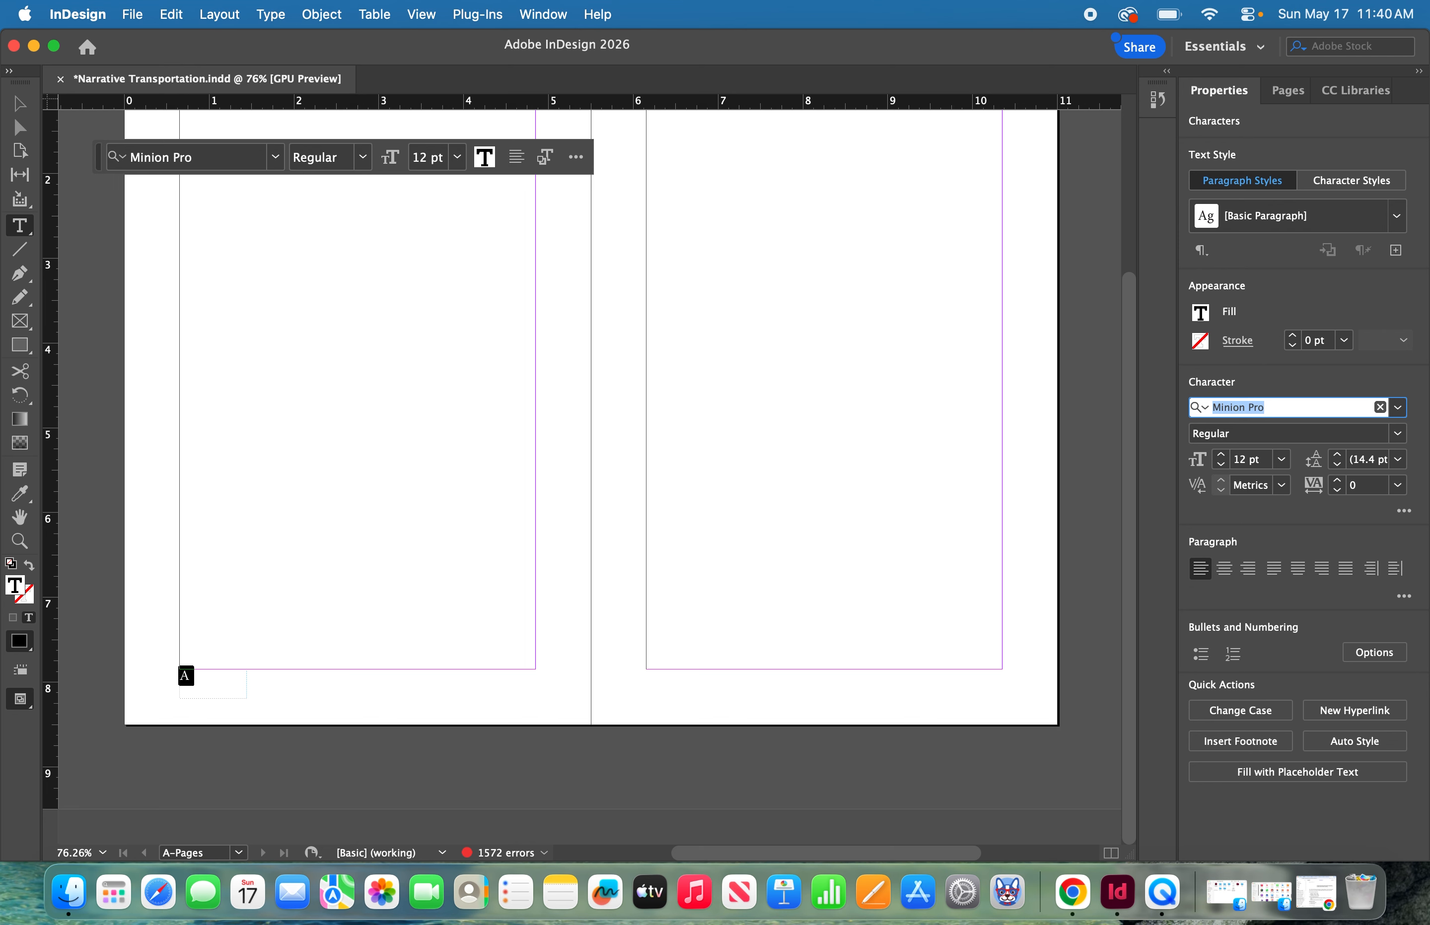
pyautogui.write('Adobe Garamond Pro')
pyautogui.press('Return')
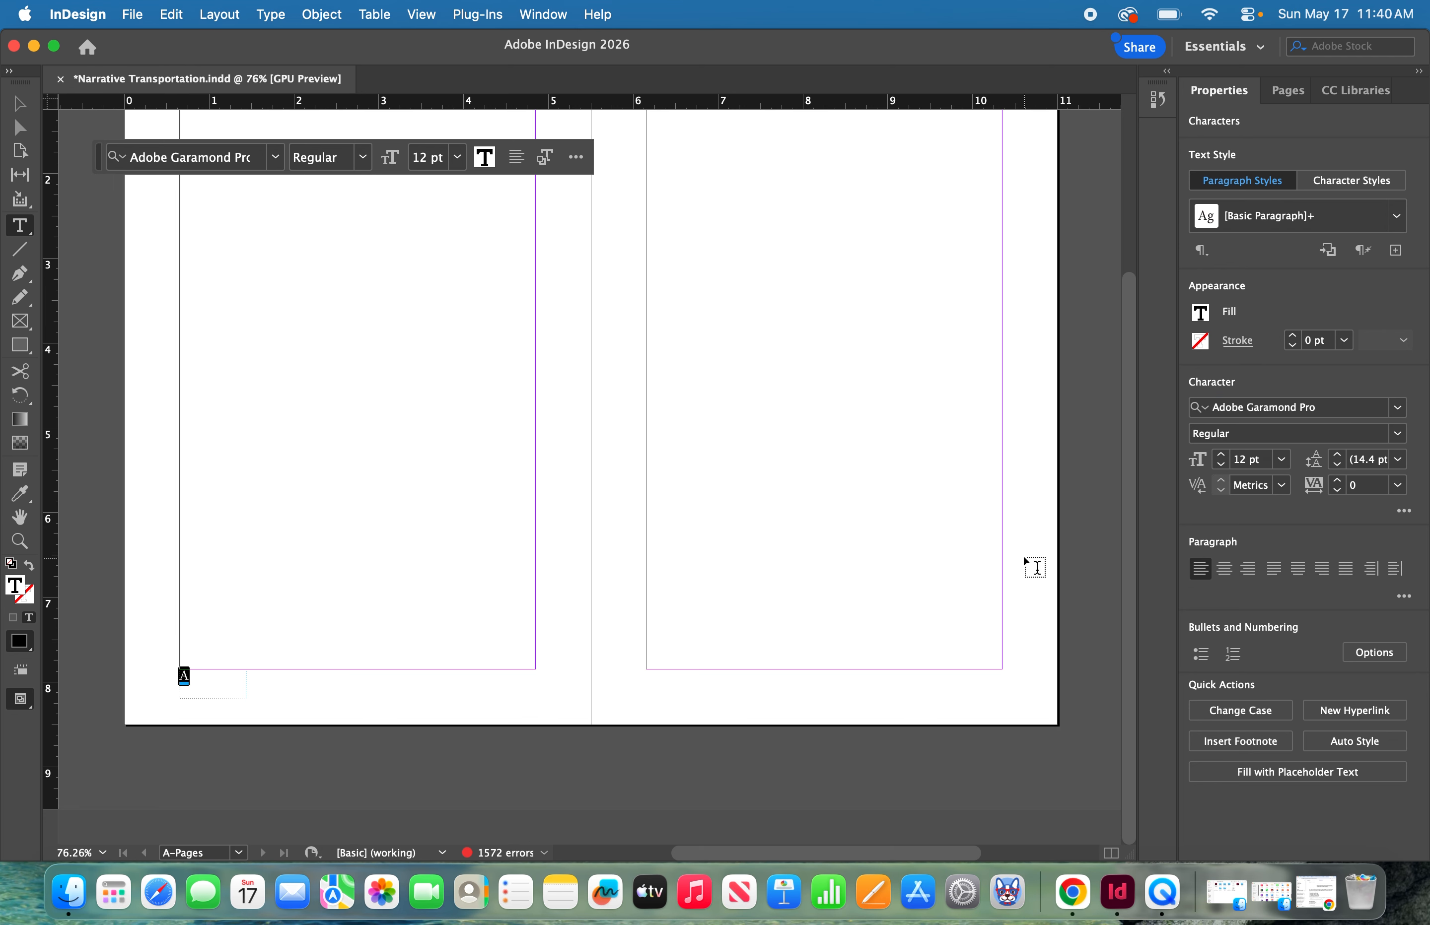
pyautogui.click(1247, 460)
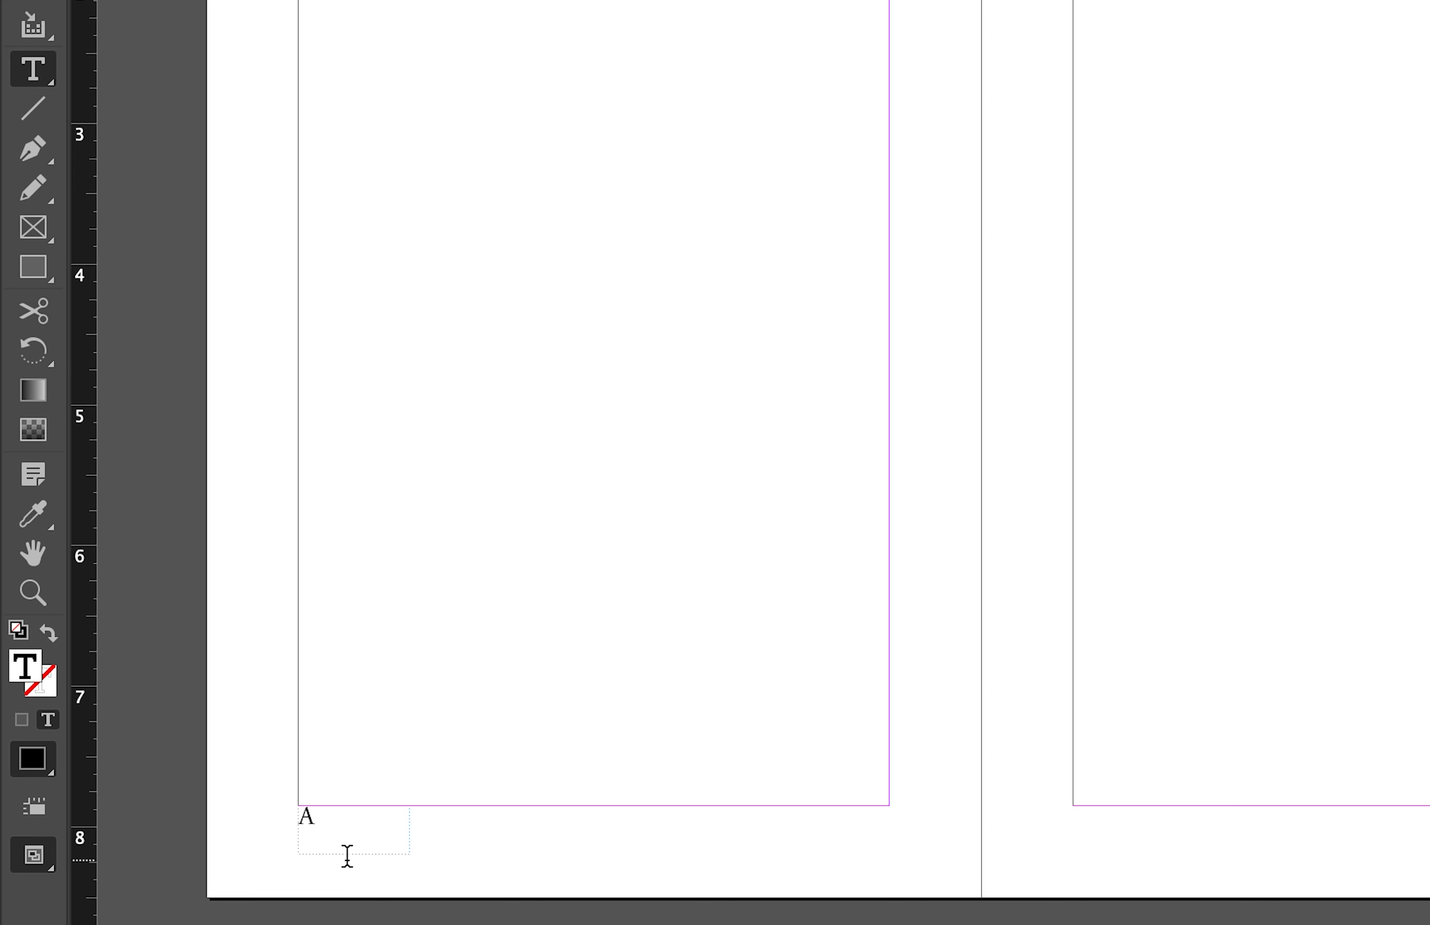
# Duplicate the left parent page's page number frame onto the right page, under the lower margin at the outer edge.
pyautogui.click(184, 686)
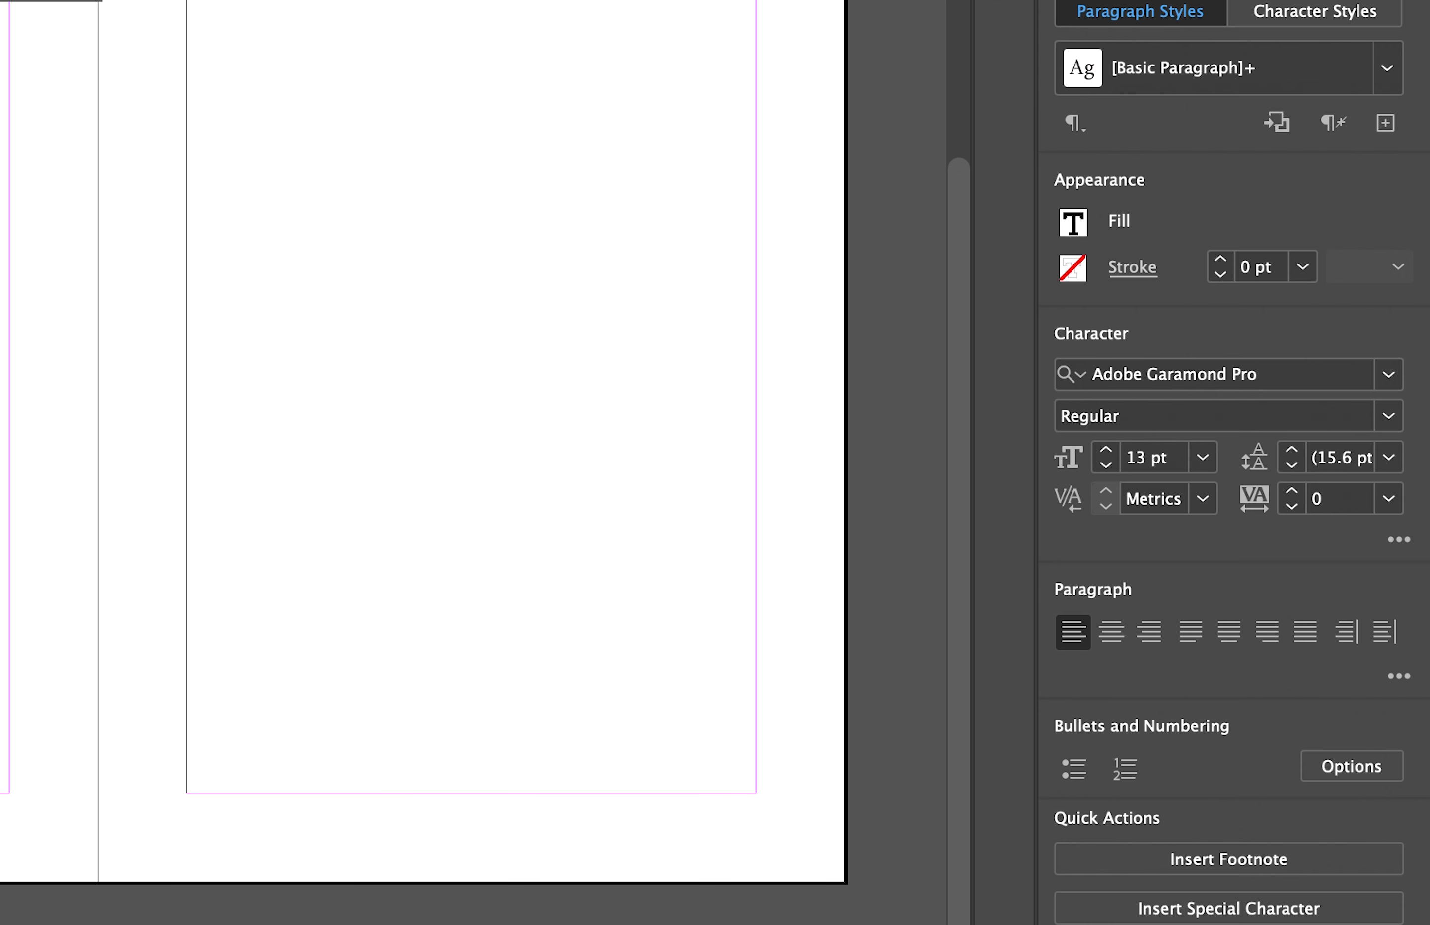
pyautogui.press('Escape')
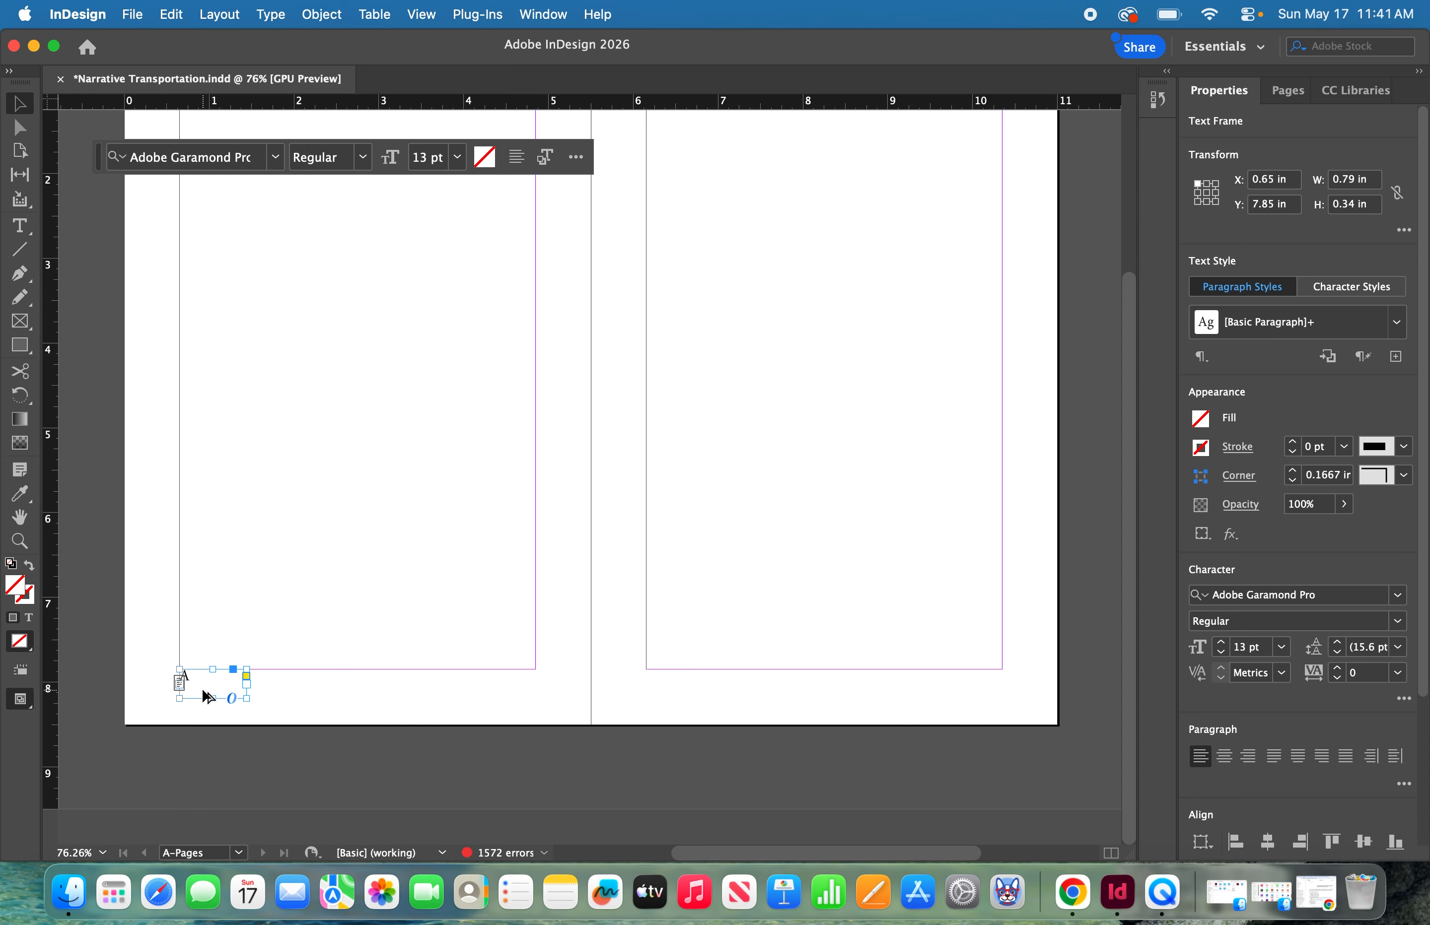
pyautogui.moveTo(209, 695); pyautogui.dragTo(967, 698)
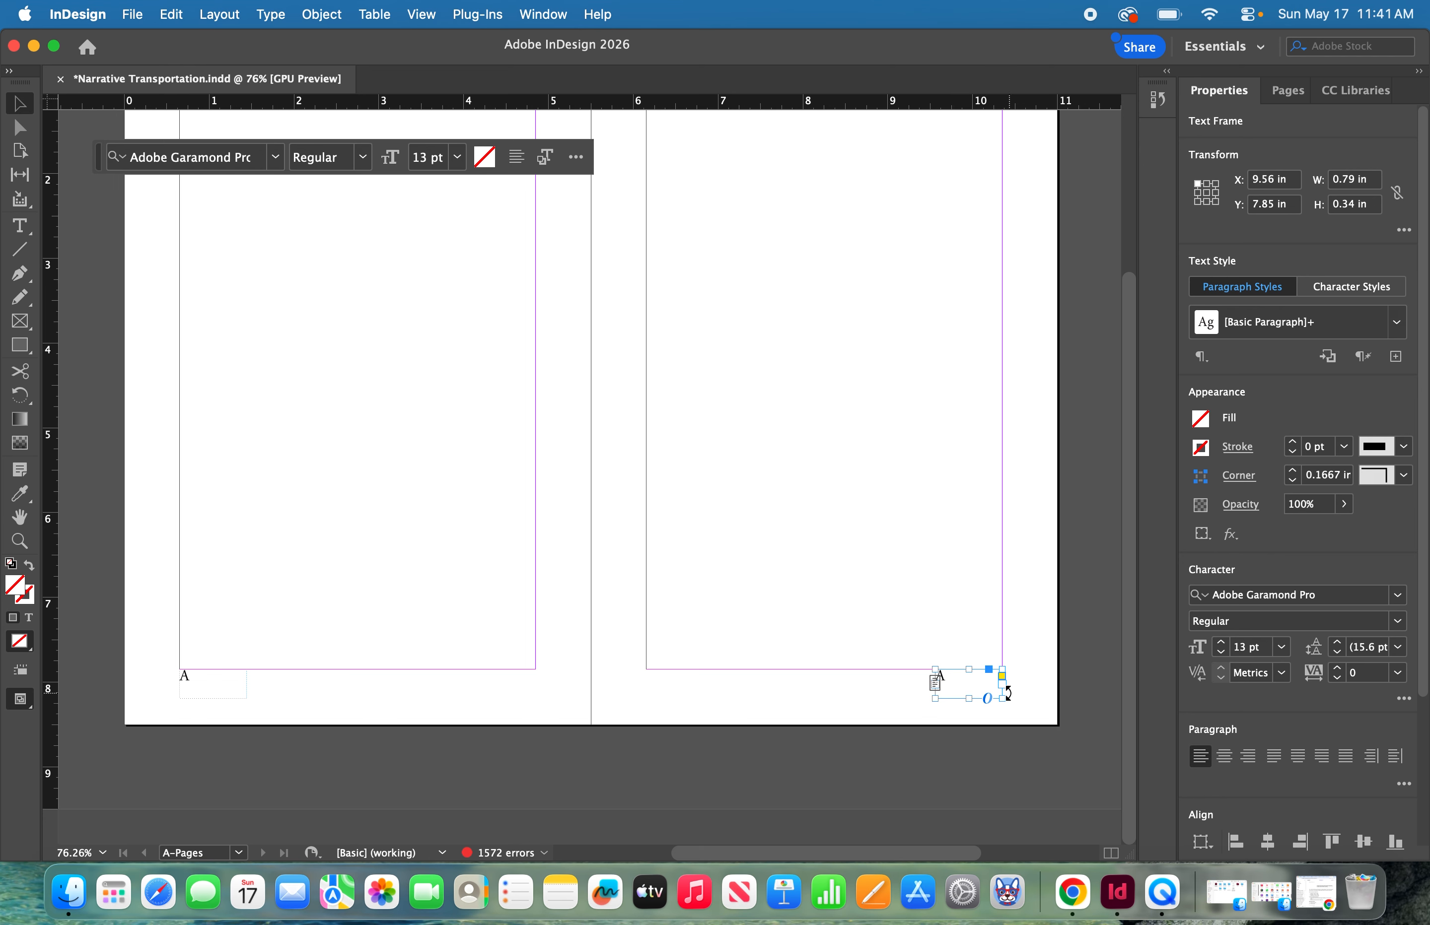
pyautogui.click(201, 688)
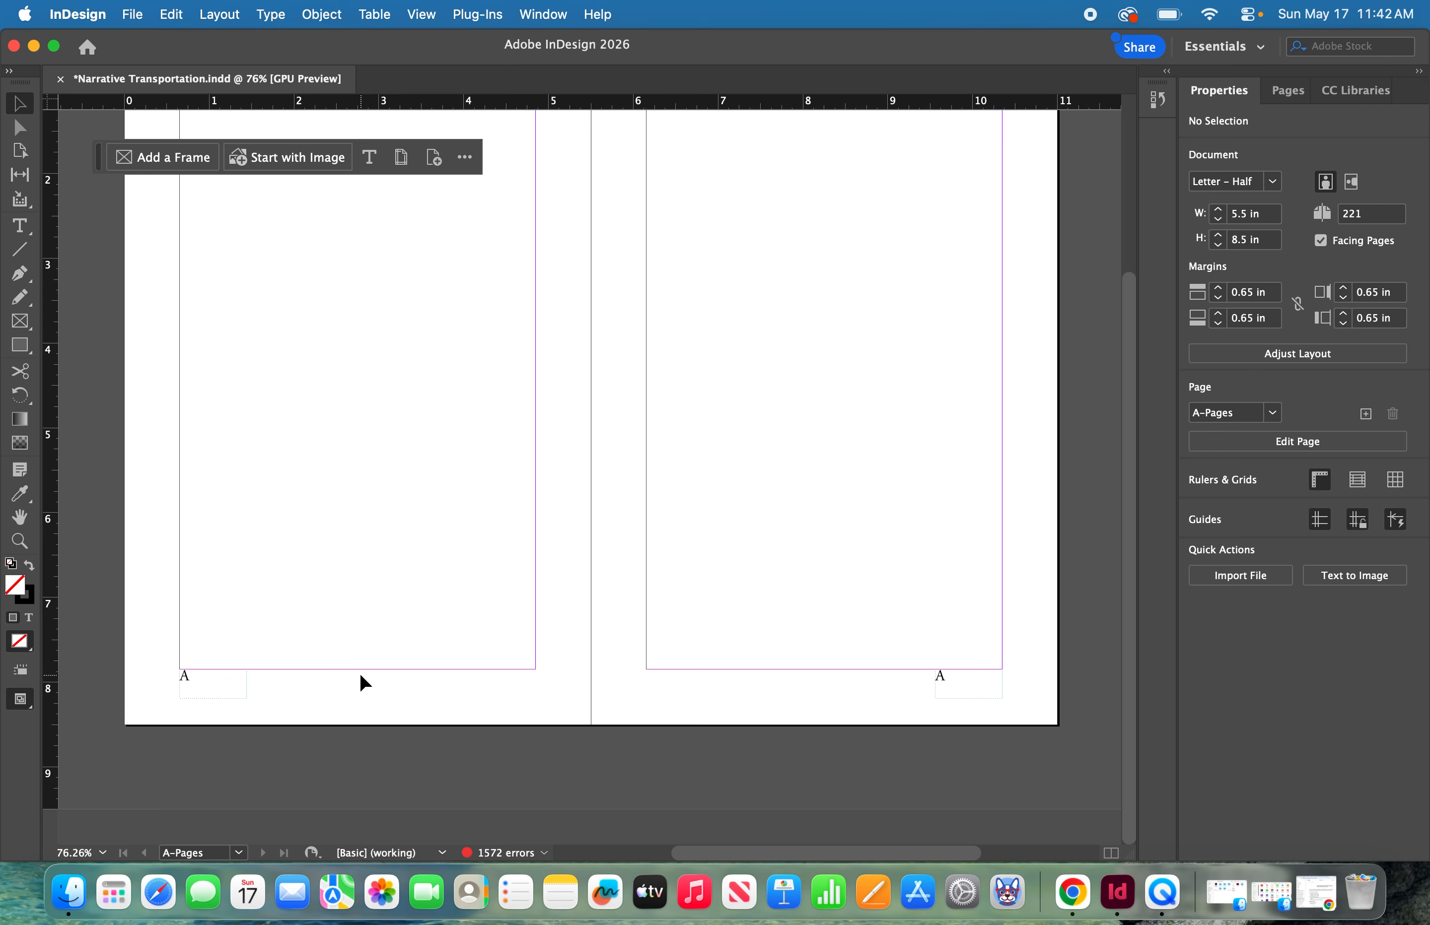
pyautogui.click(189, 690)
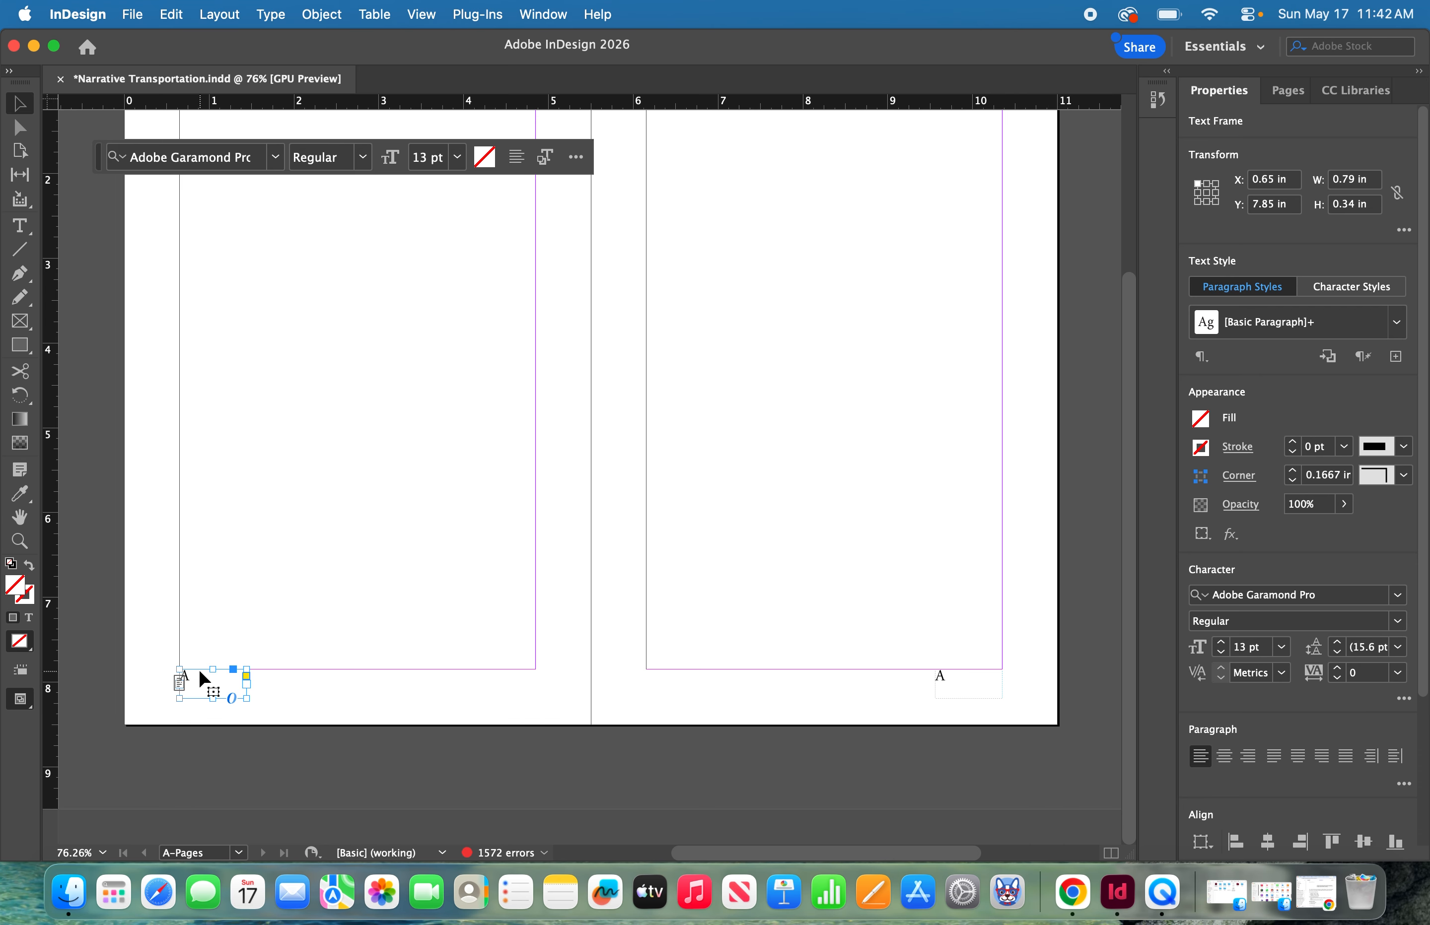
# Justify the right parent page's page number marker with the last line aligned right.
pyautogui.doubleClick(947, 677)
pyautogui.doubleClick(946, 674)
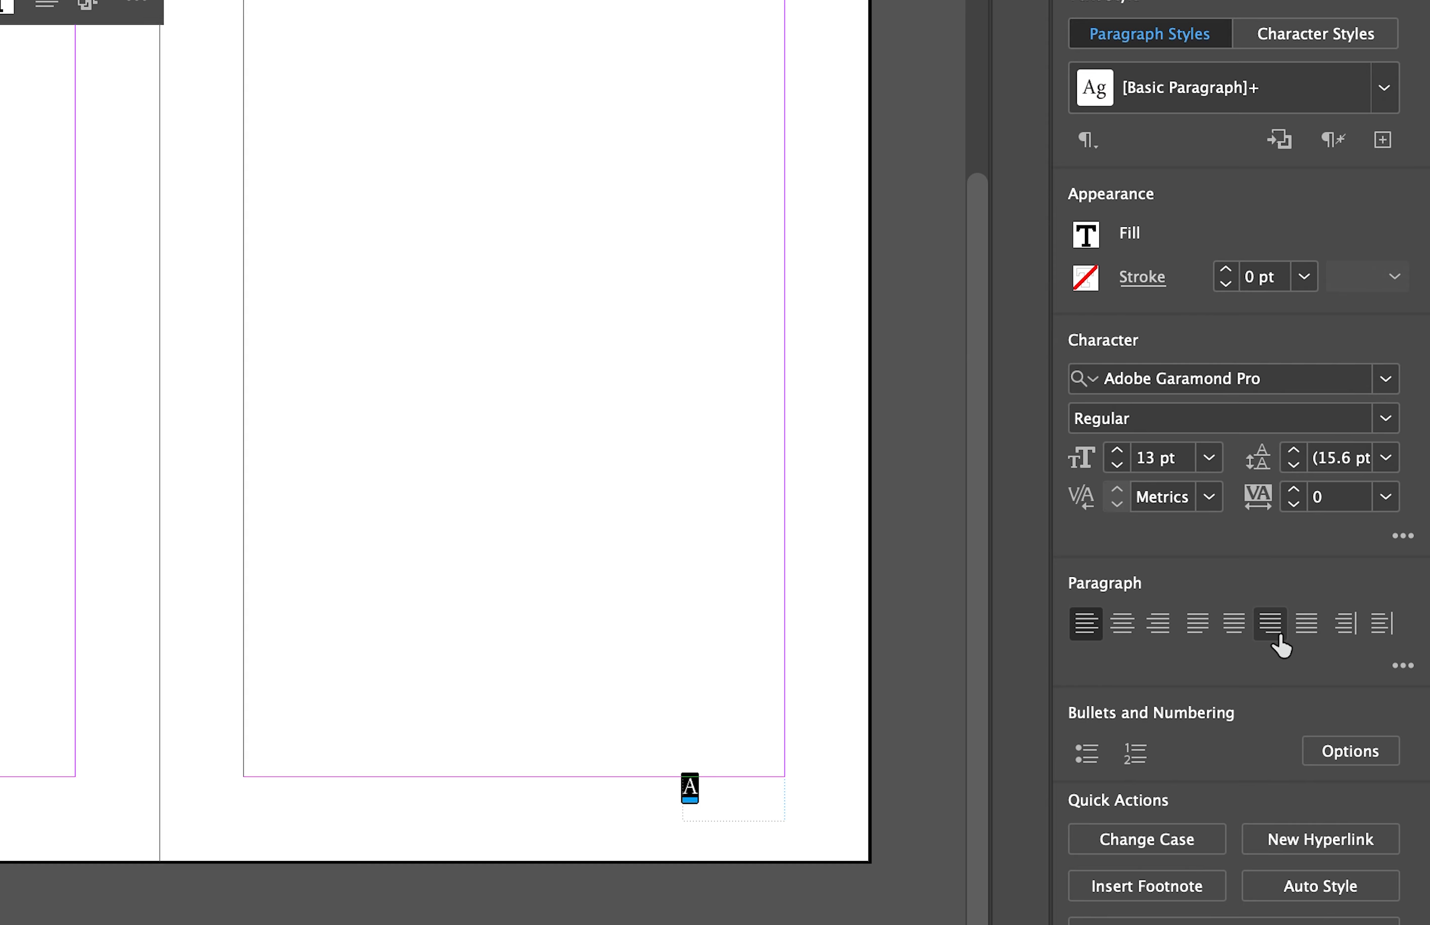
pyautogui.click(1278, 634)
pyautogui.click(19, 103)
pyautogui.click(151, 672)
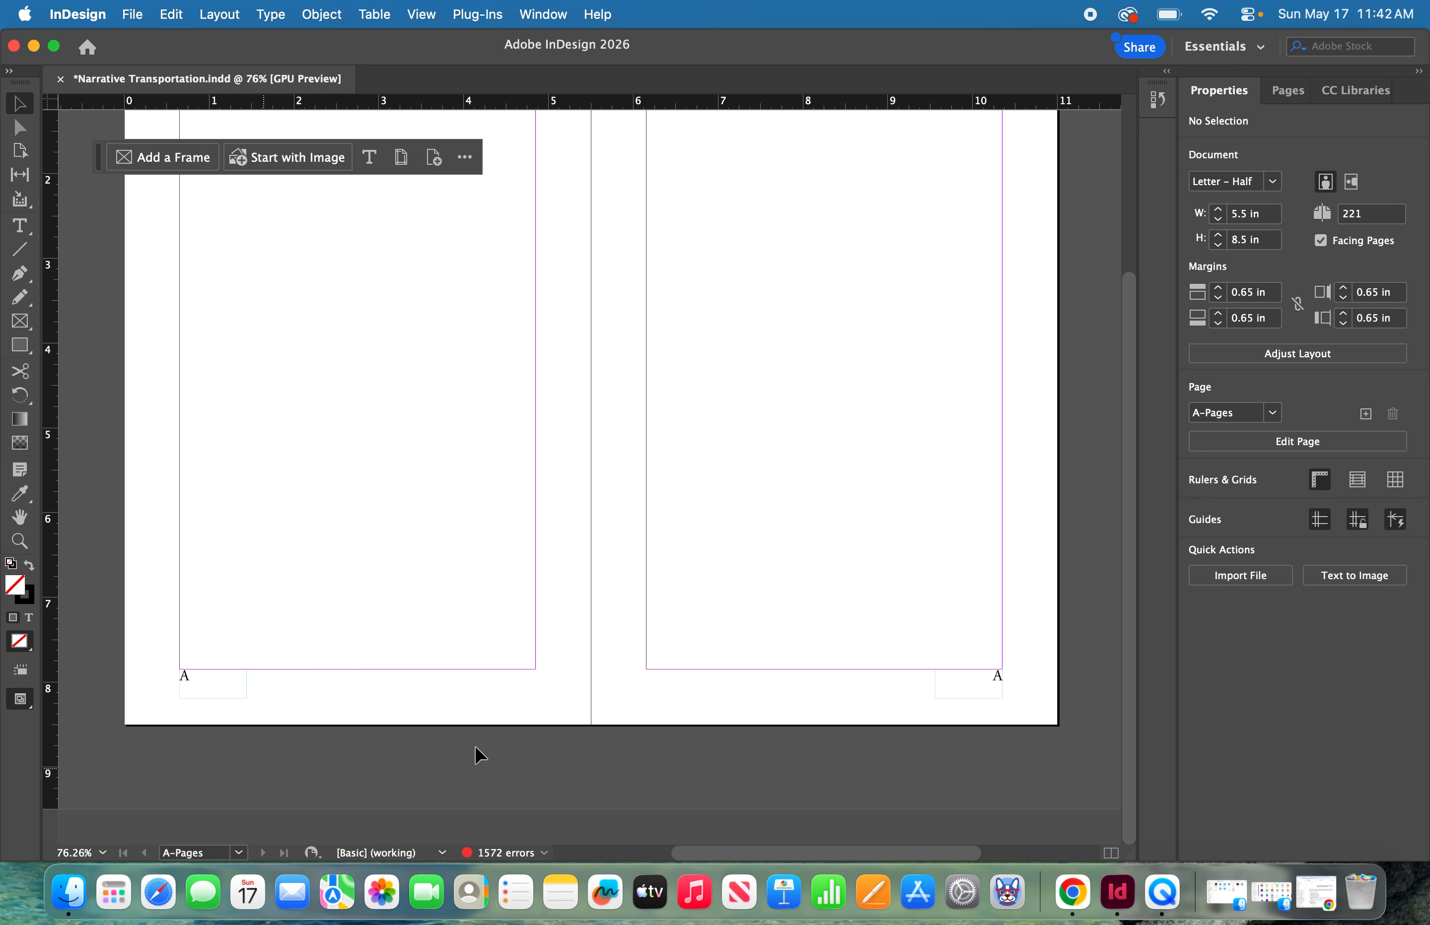
# Apply the A-Pages parent to the document pages from page 2 onward.
pyautogui.click(1289, 92)
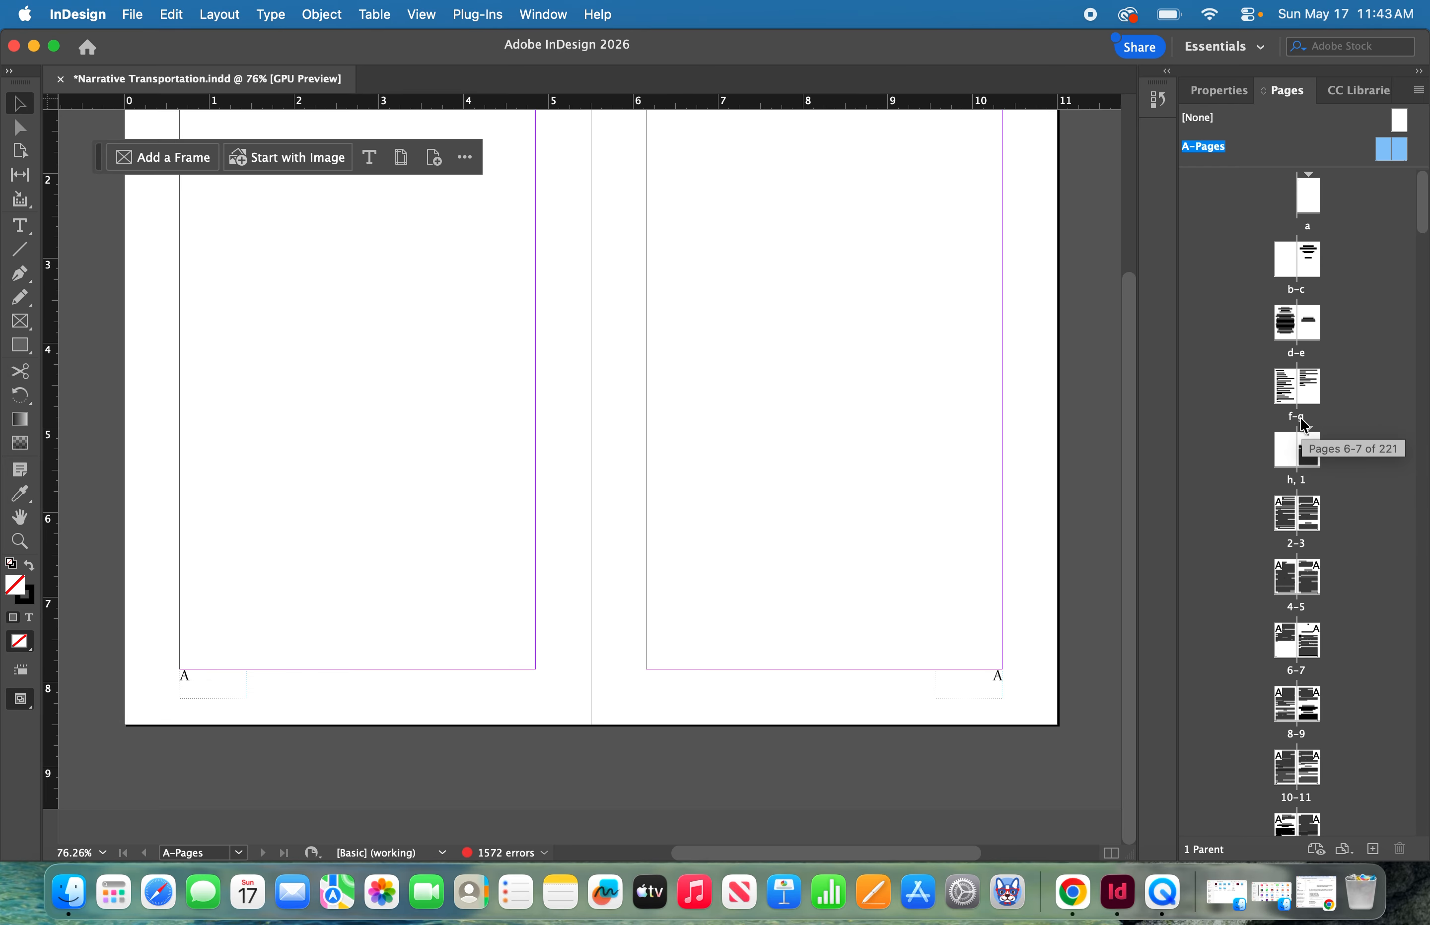
pyautogui.rightClick(1215, 158)
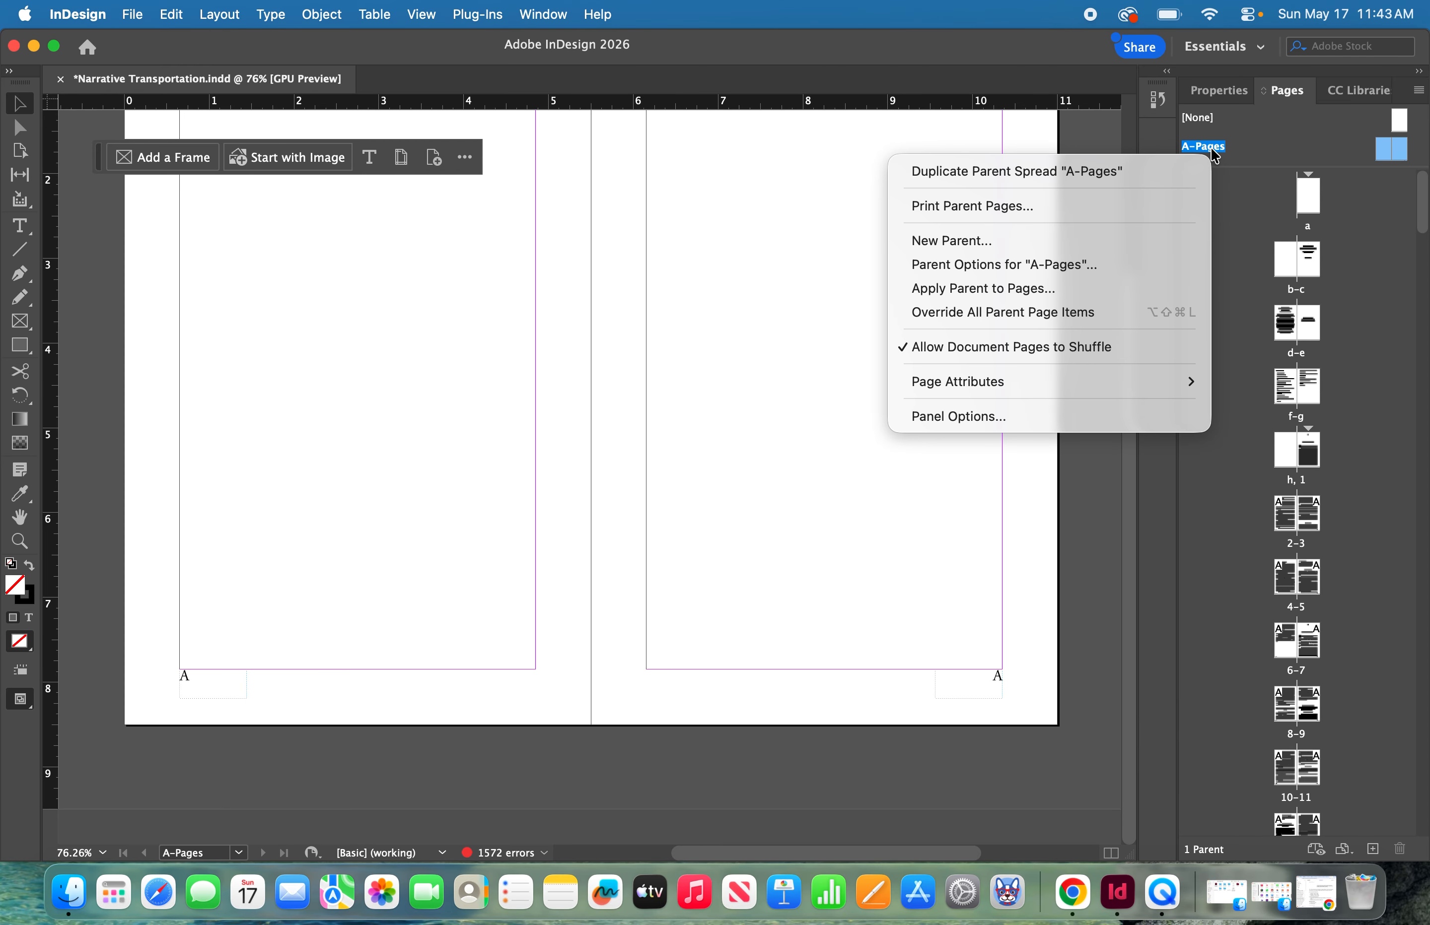
pyautogui.click(986, 289)
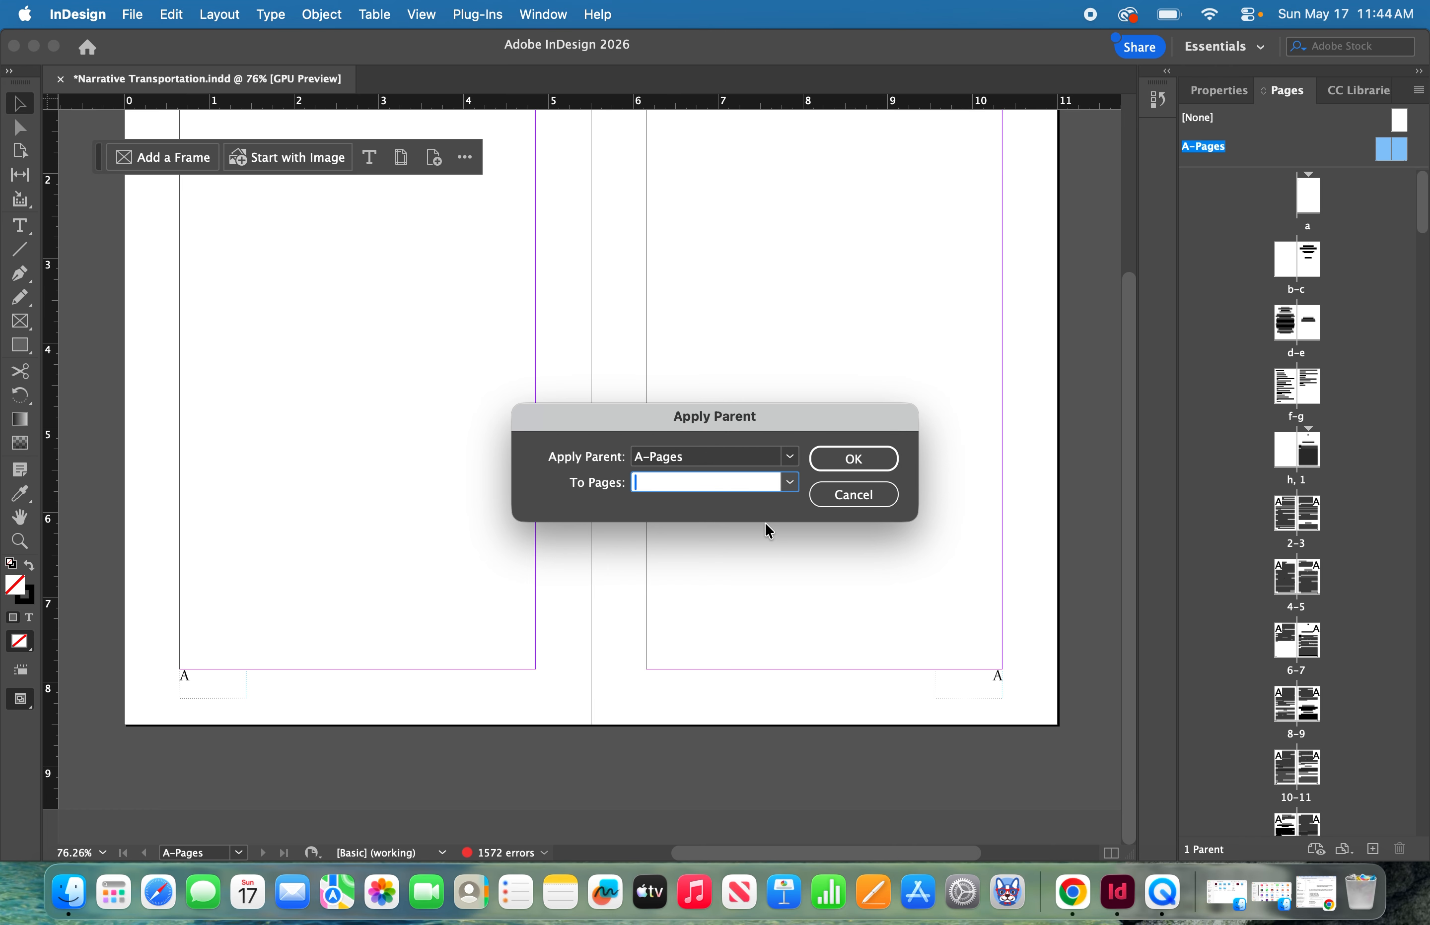
pyautogui.write('2-')
pyautogui.click(892, 460)
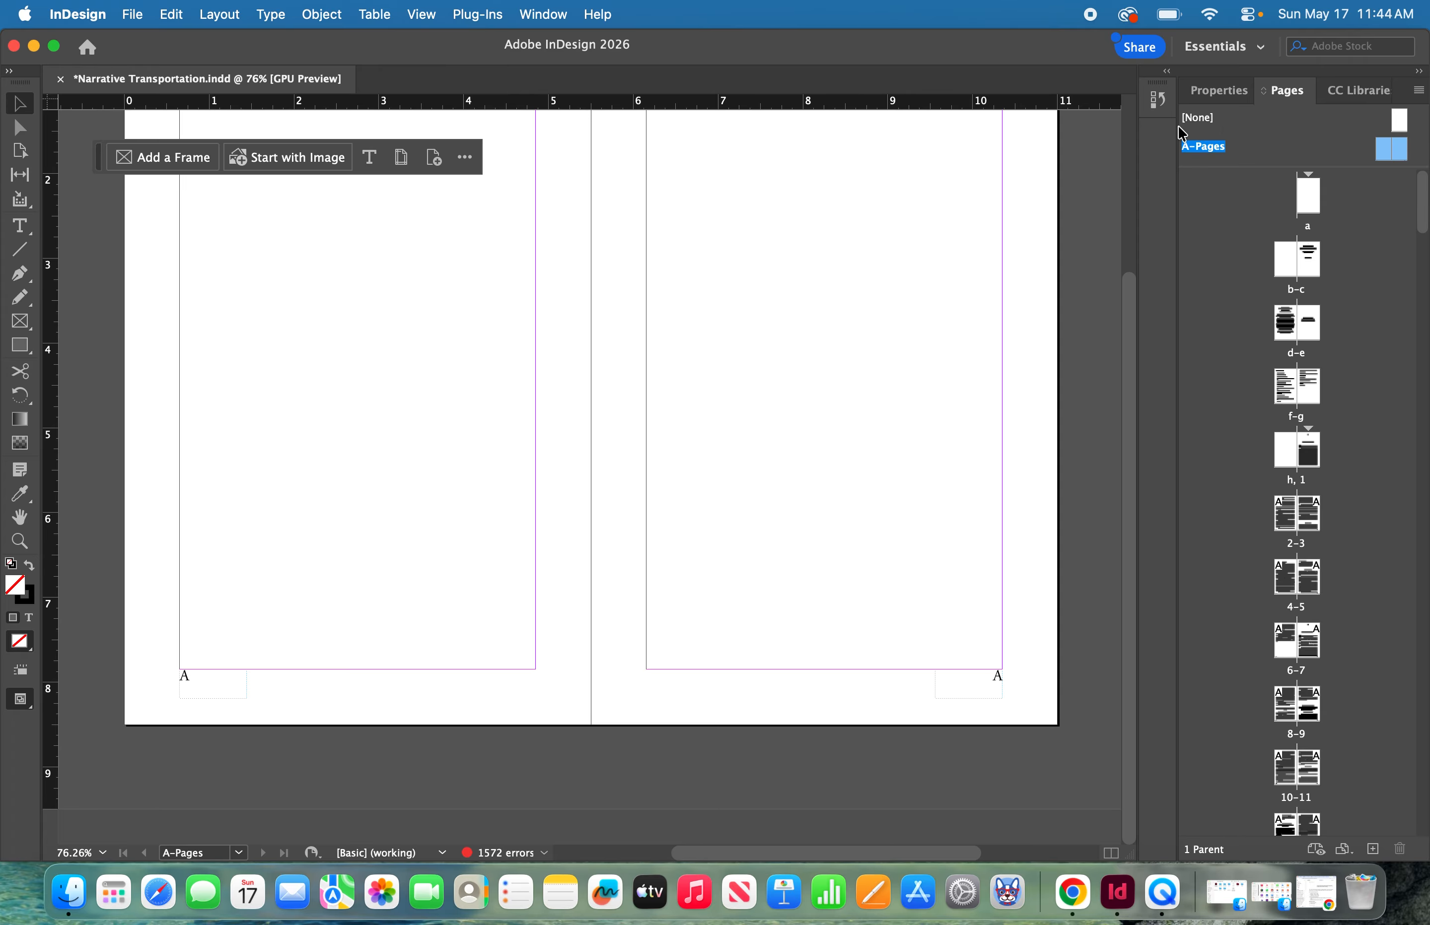
# Open spread 2-3 and examine its page numbers, the first chapter page and the front matter pages before it.
pyautogui.doubleClick(1287, 532)
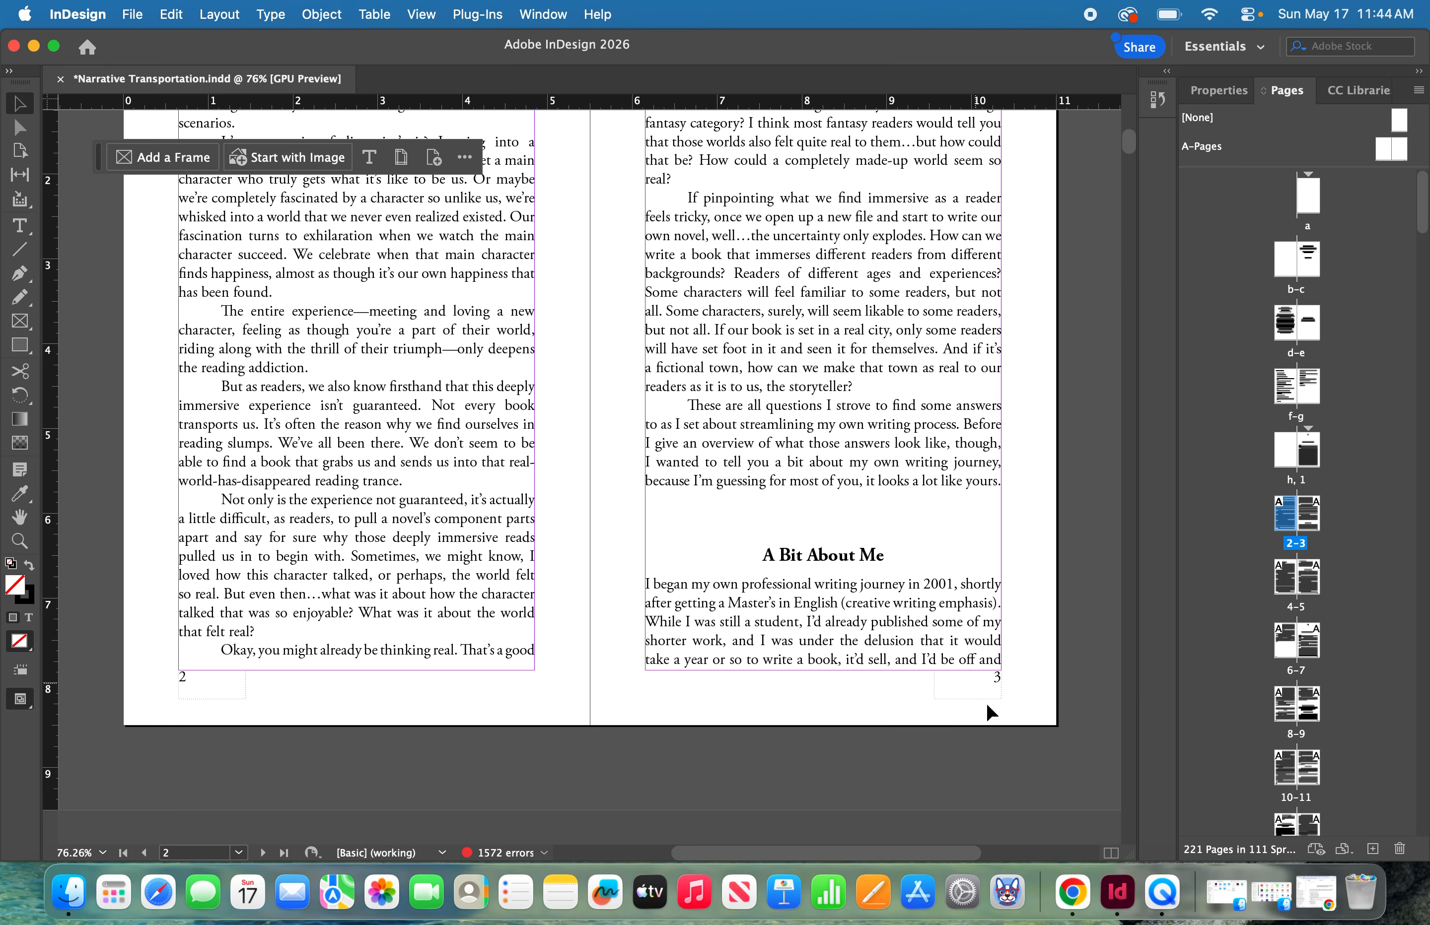
pyautogui.scroll(1, 949, 686)
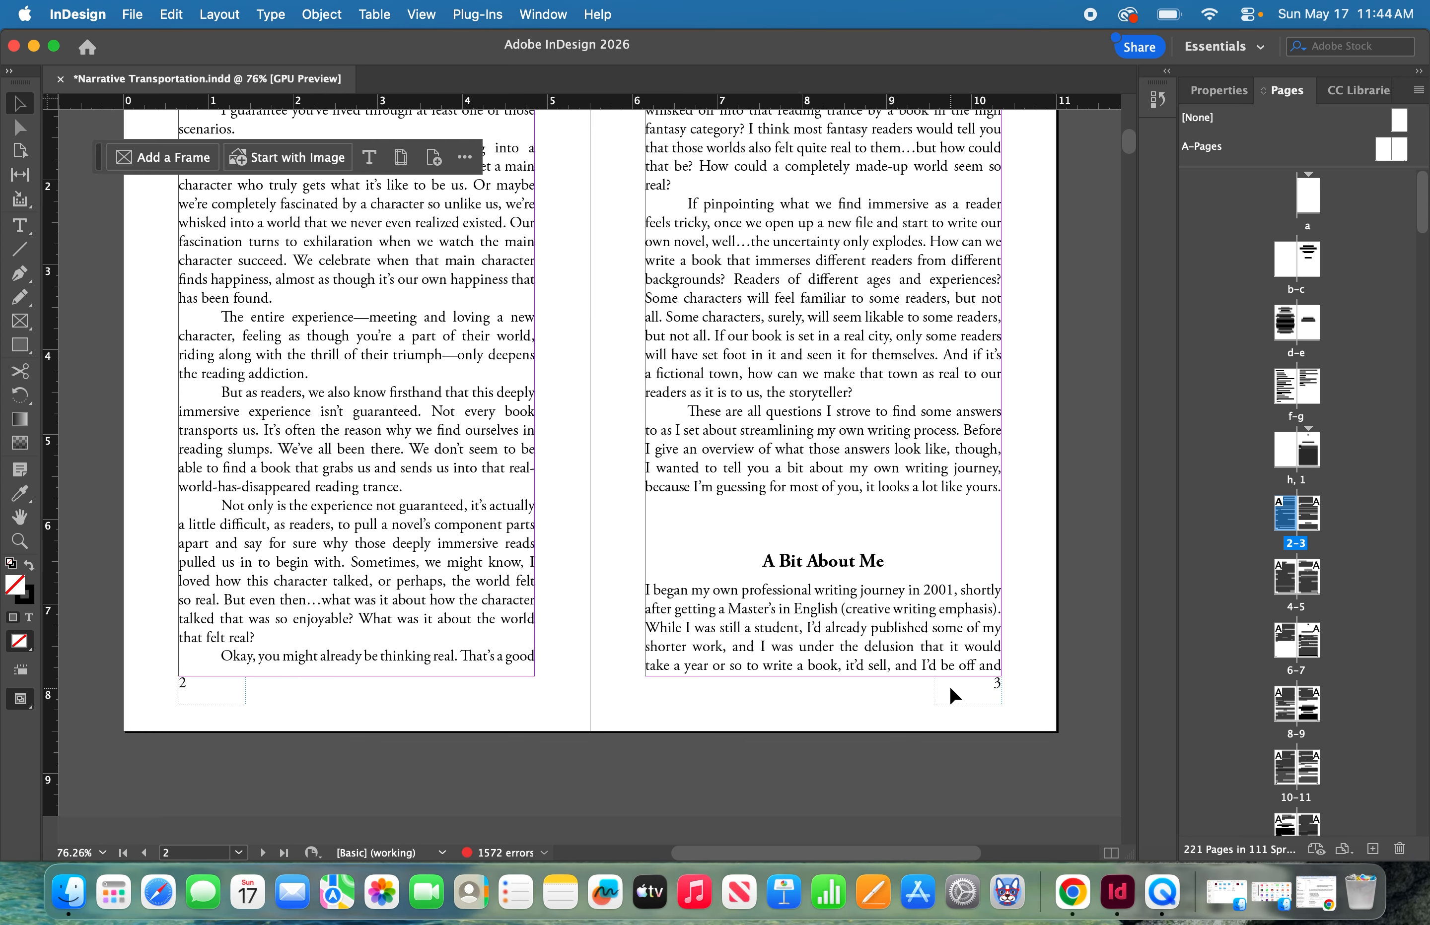
pyautogui.scroll(10, 949, 686)
pyautogui.scroll(15, 949, 688)
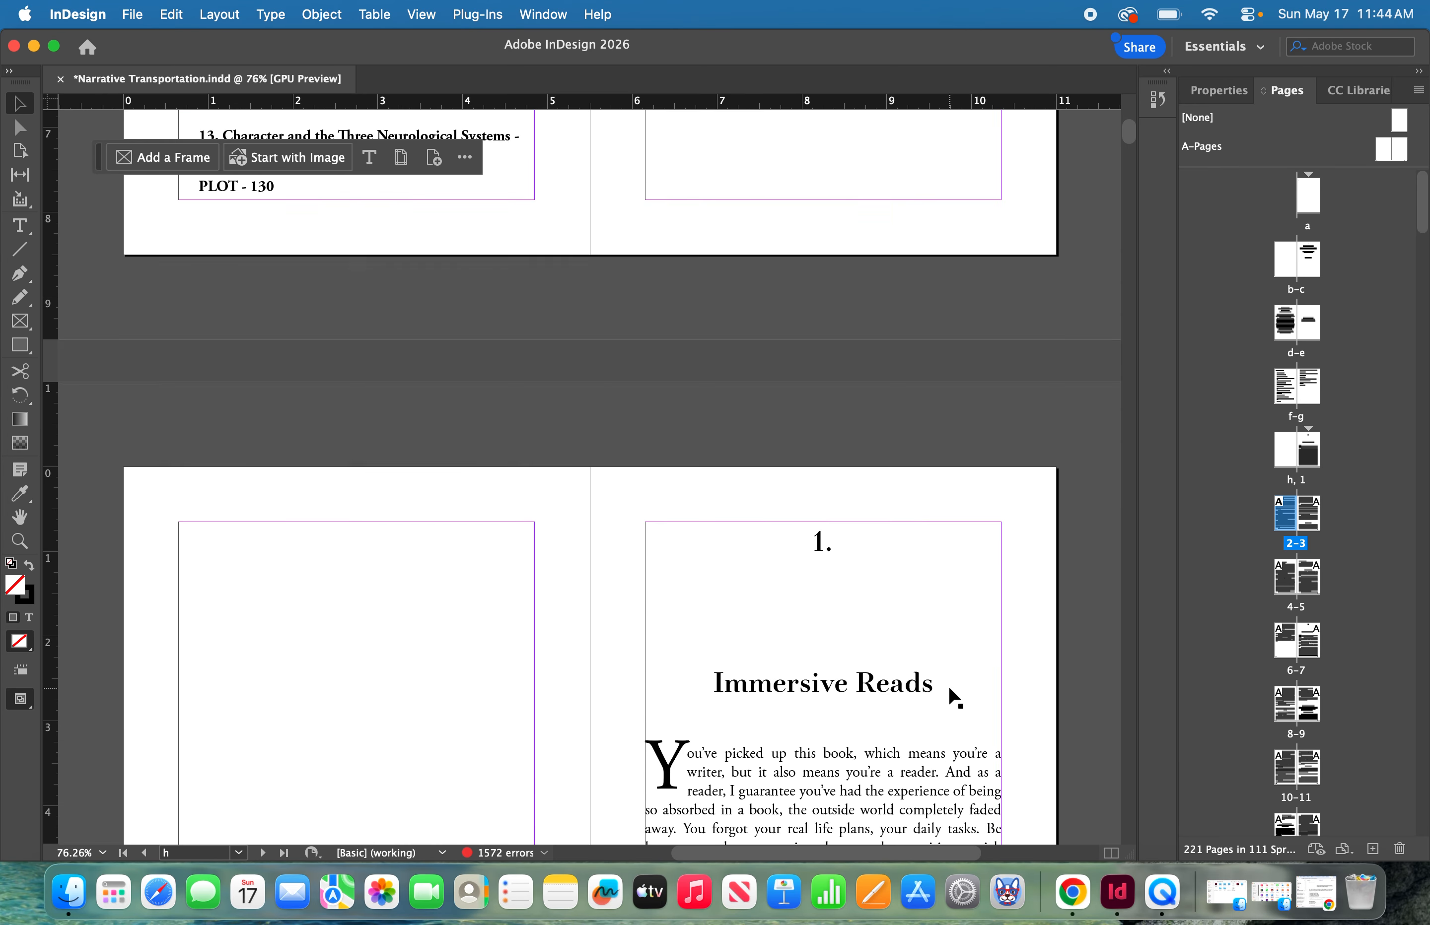
pyautogui.scroll(10, 949, 689)
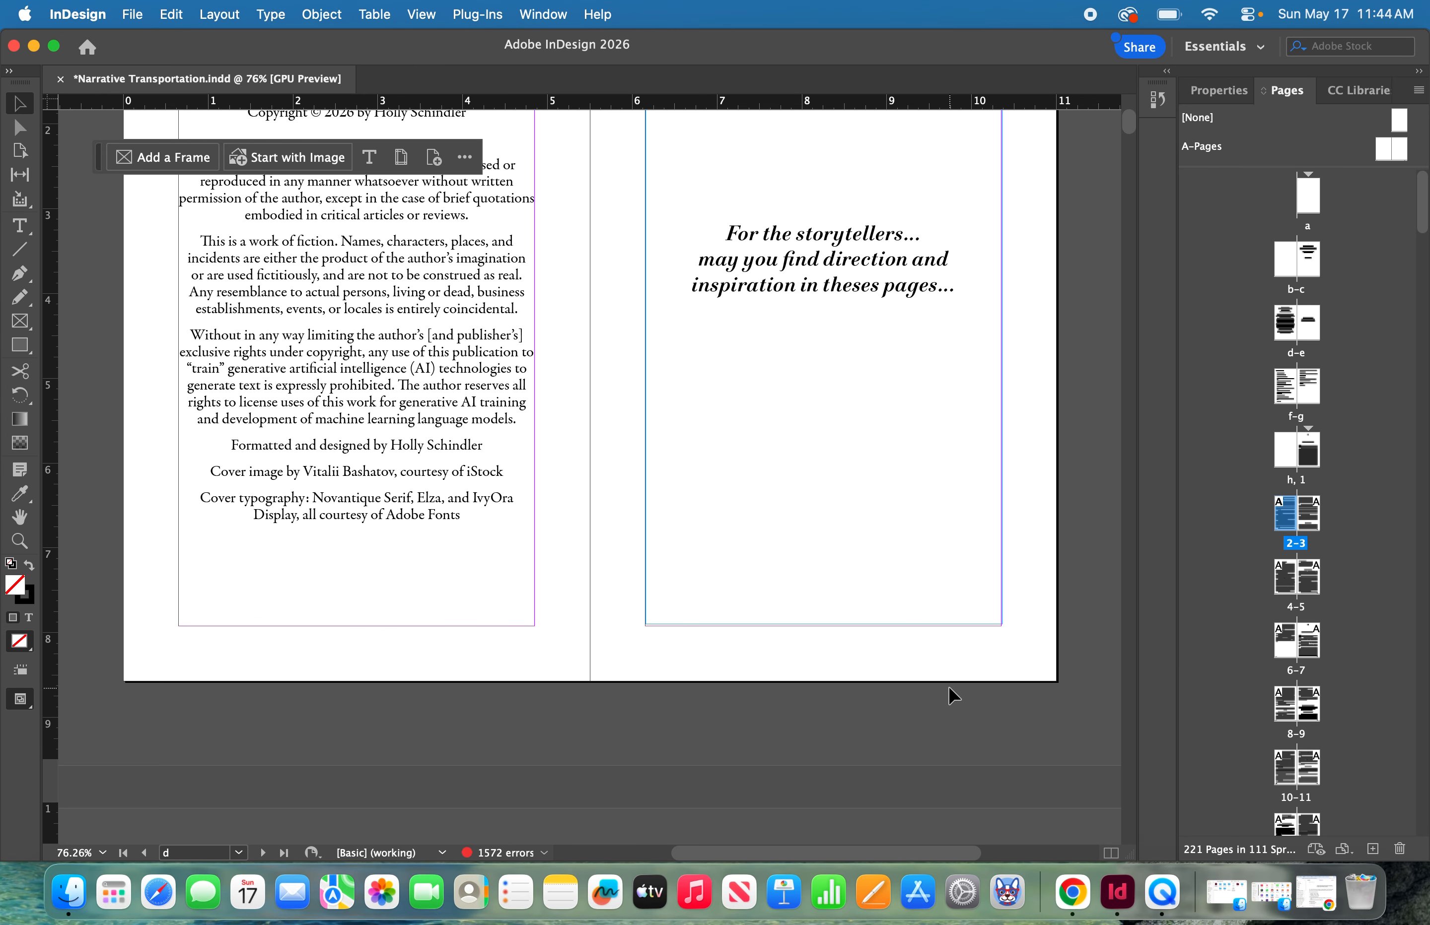
pyautogui.scroll(-5, 958, 612)
pyautogui.scroll(5, 959, 612)
pyautogui.scroll(-6, 959, 614)
pyautogui.scroll(-20, 958, 613)
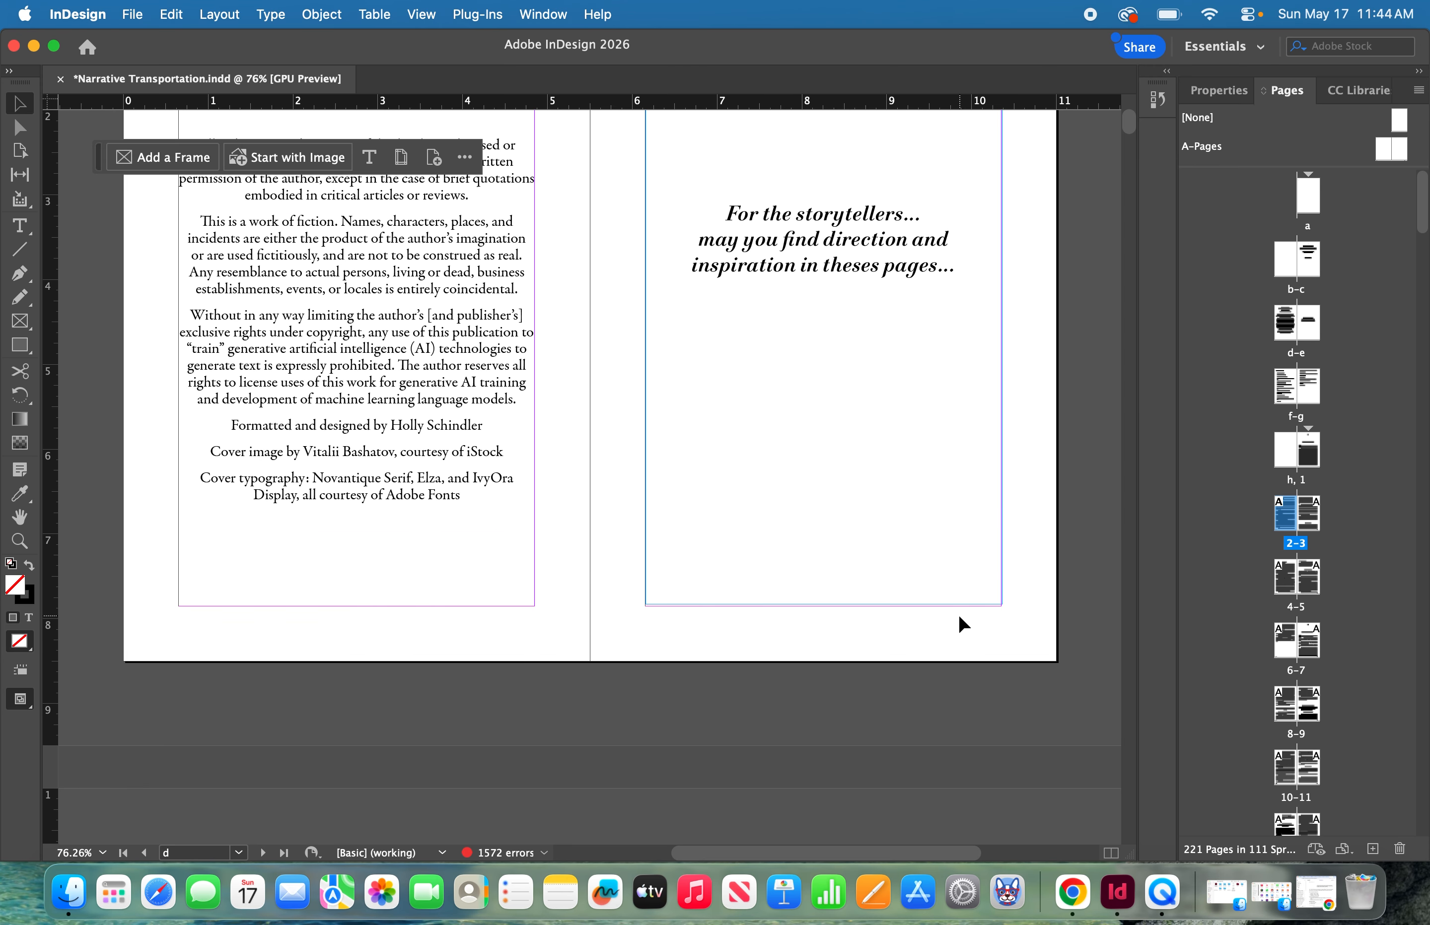
pyautogui.scroll(12, 1073, 527)
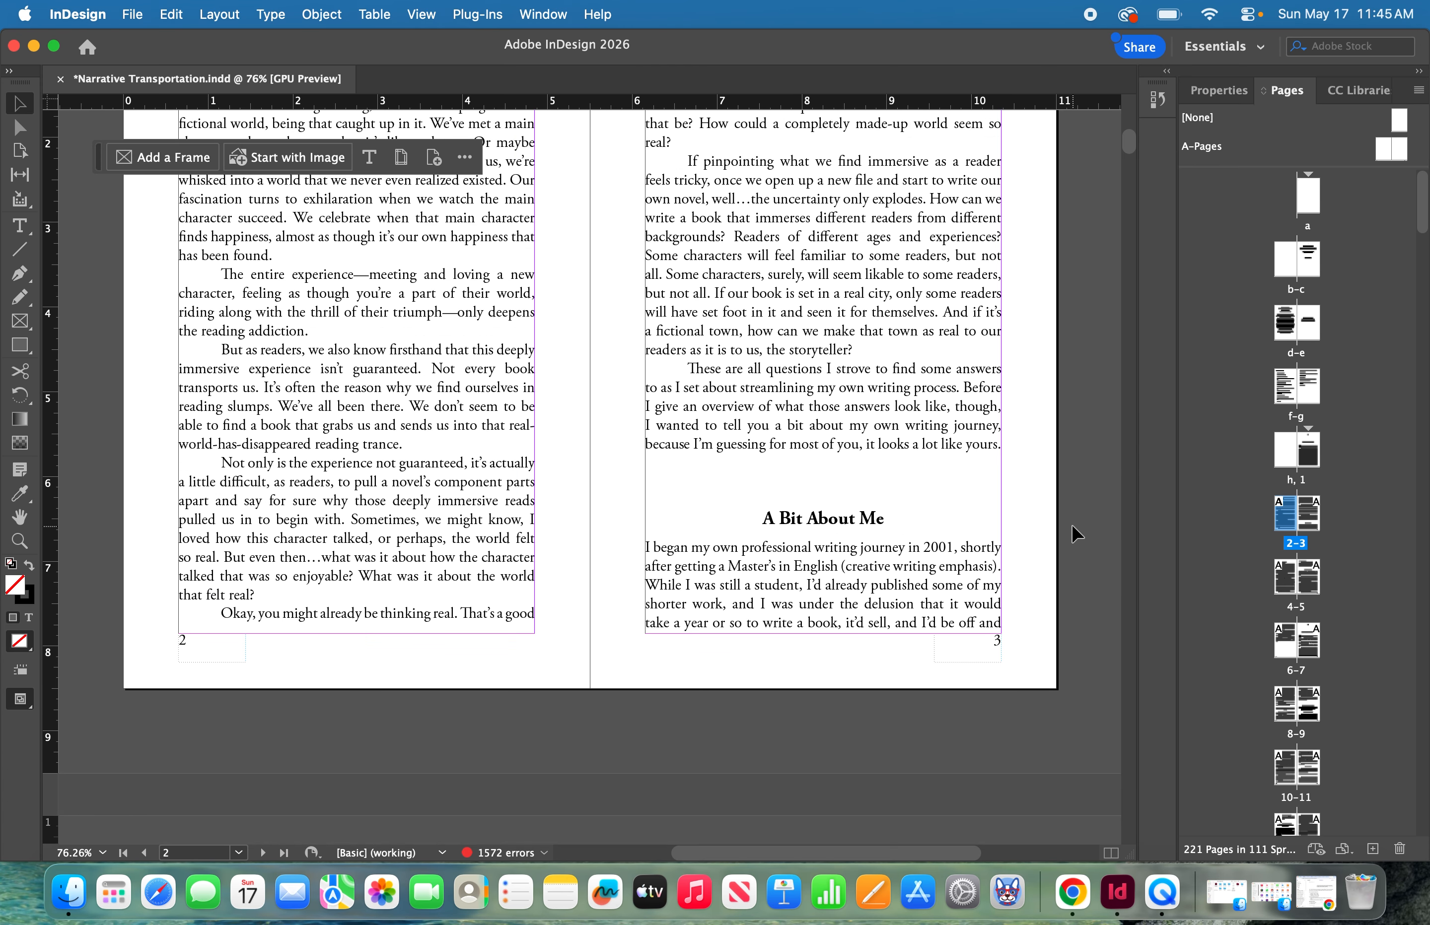
pyautogui.scroll(-10, 1069, 525)
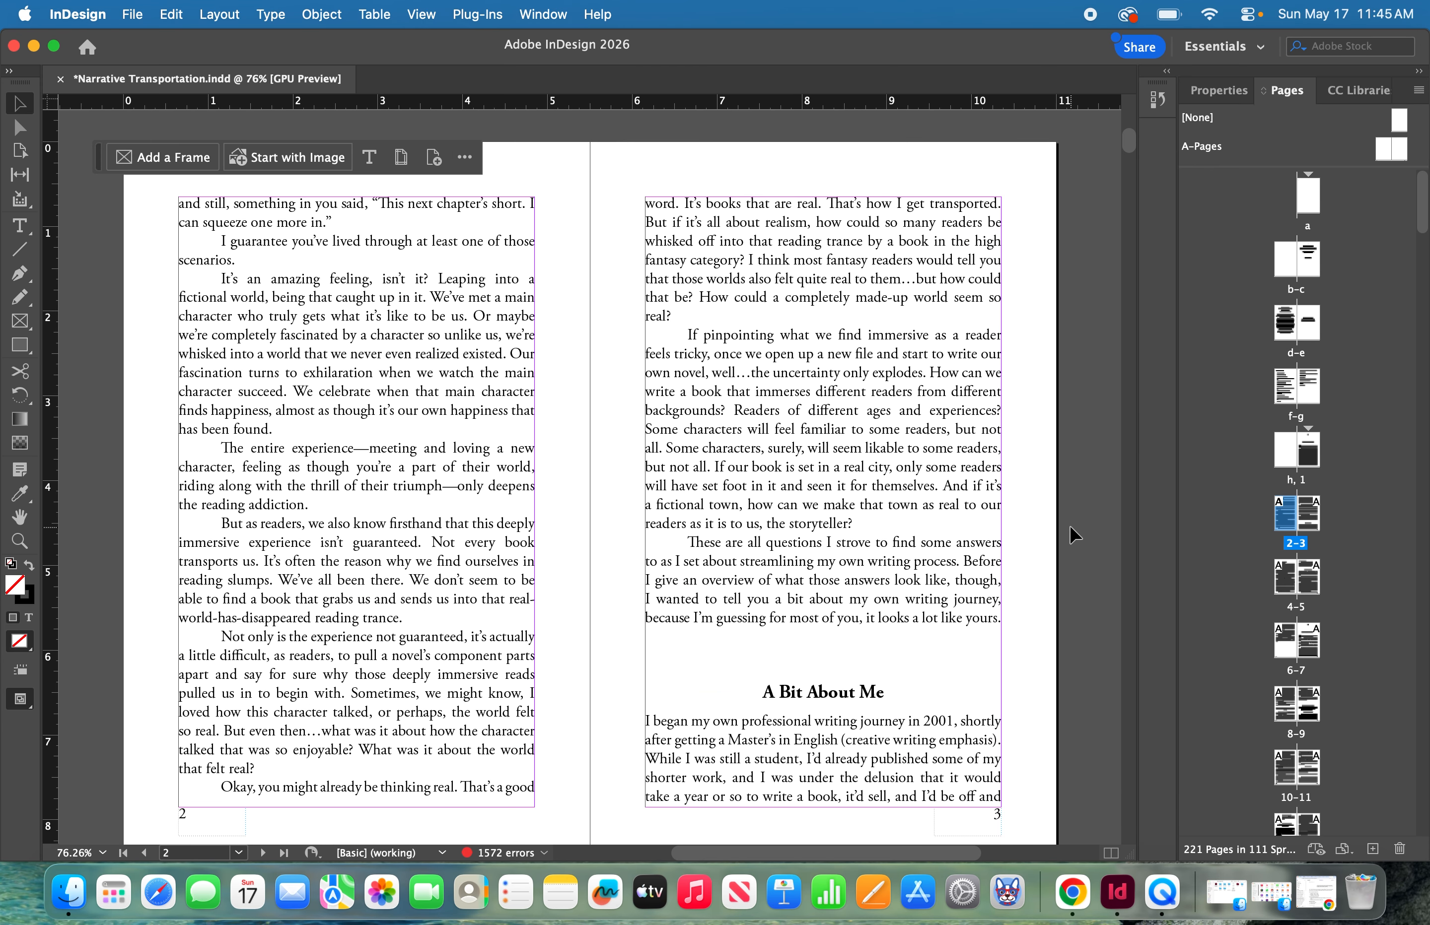